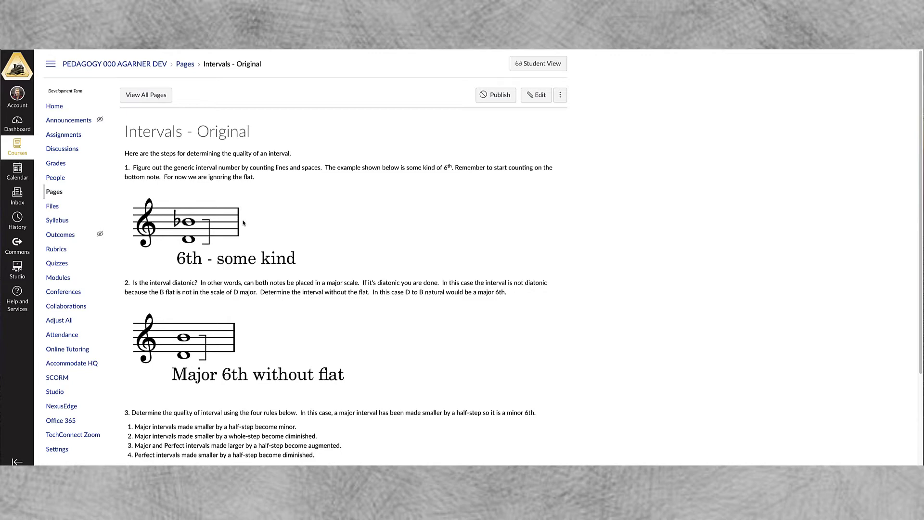
Switch to the Intervals - Accordion page and expand, then collapse, its Step 1 panel.
scroll(243, 223, "down", 3)
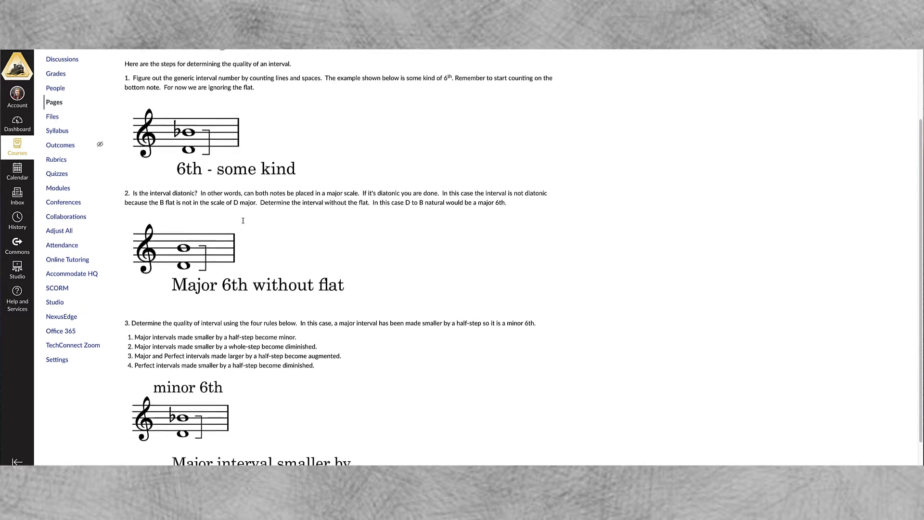
scroll(243, 222, "up", 3)
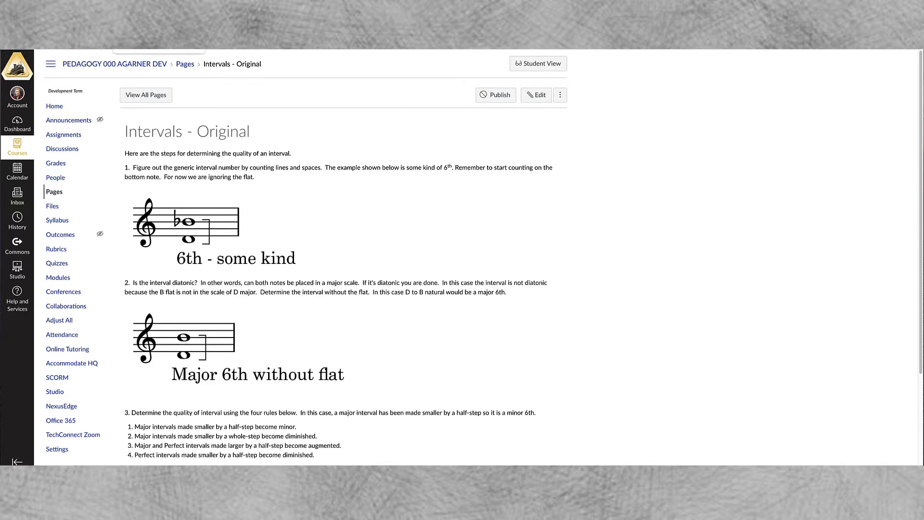
key("ctrl+Tab")
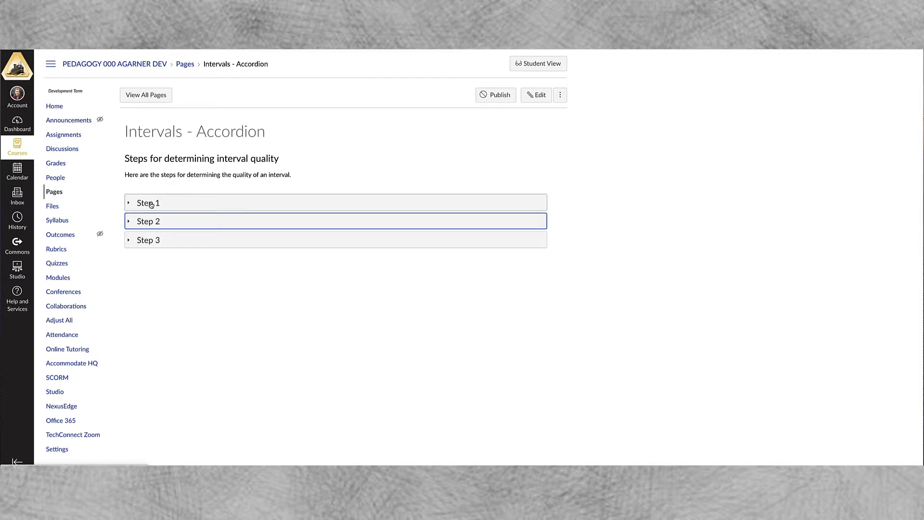
left_click(135, 204)
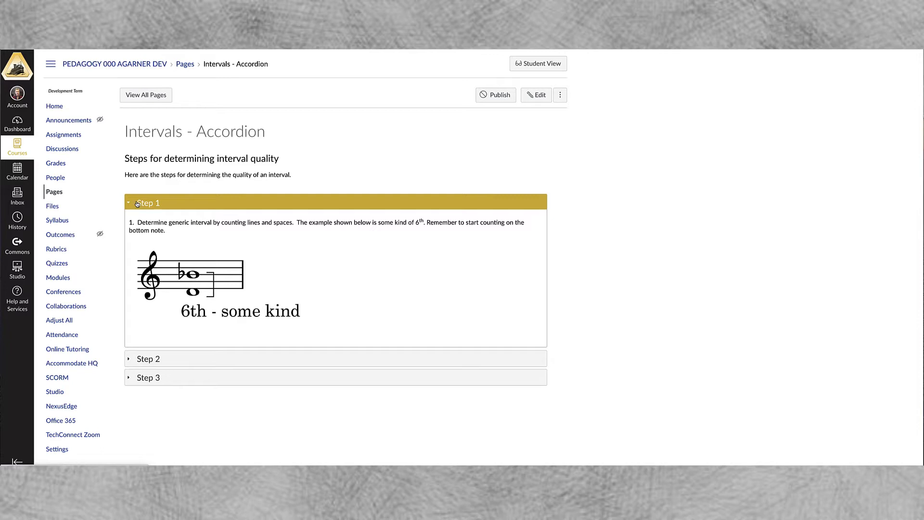
left_click(137, 204)
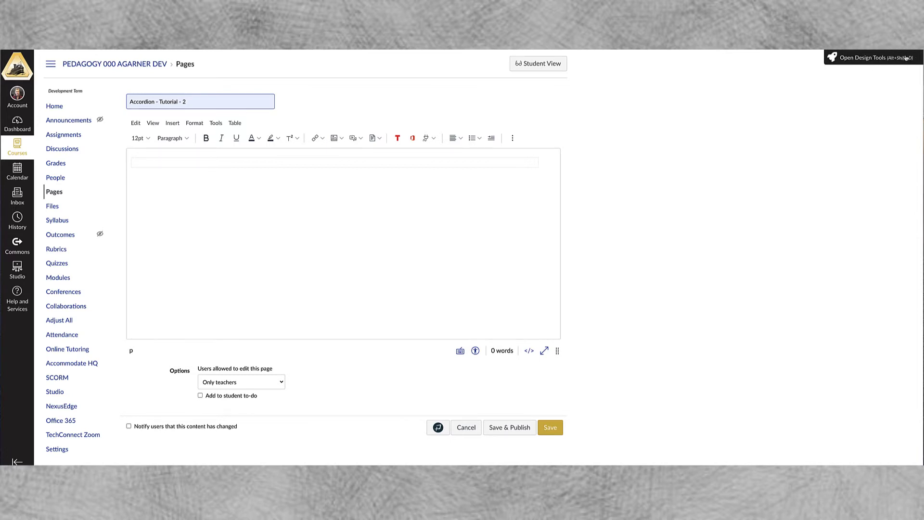
Open the Design Tools sidebar and place the caret in the empty page body.
left_click(905, 58)
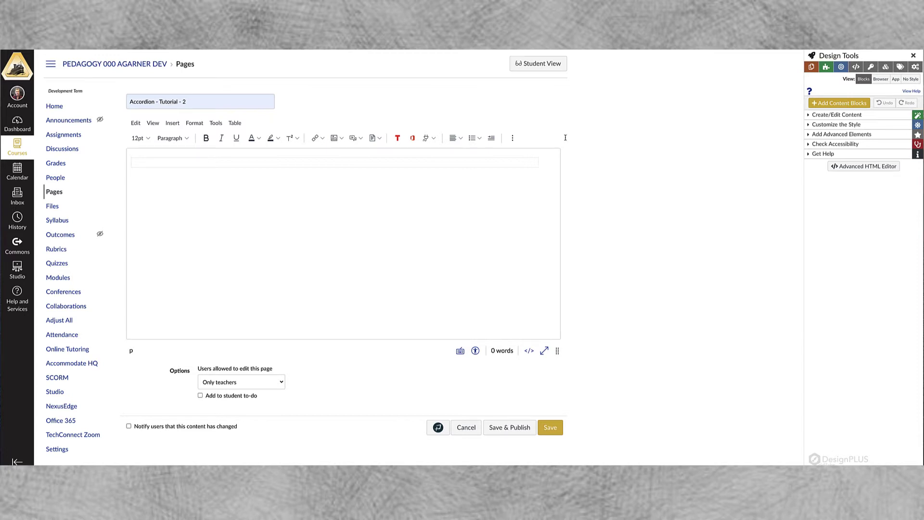
left_click(292, 163)
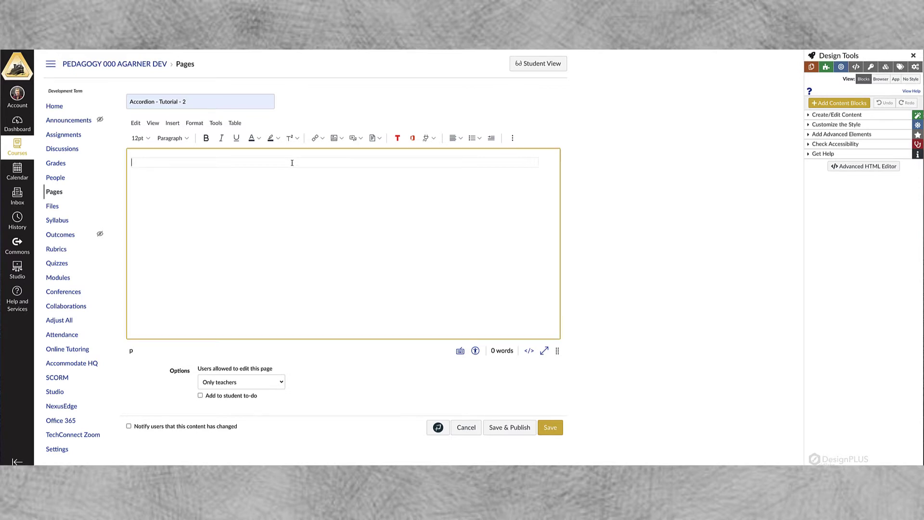
Create a new content block named 'Introduction' from Add Content Blocks.
left_click(825, 104)
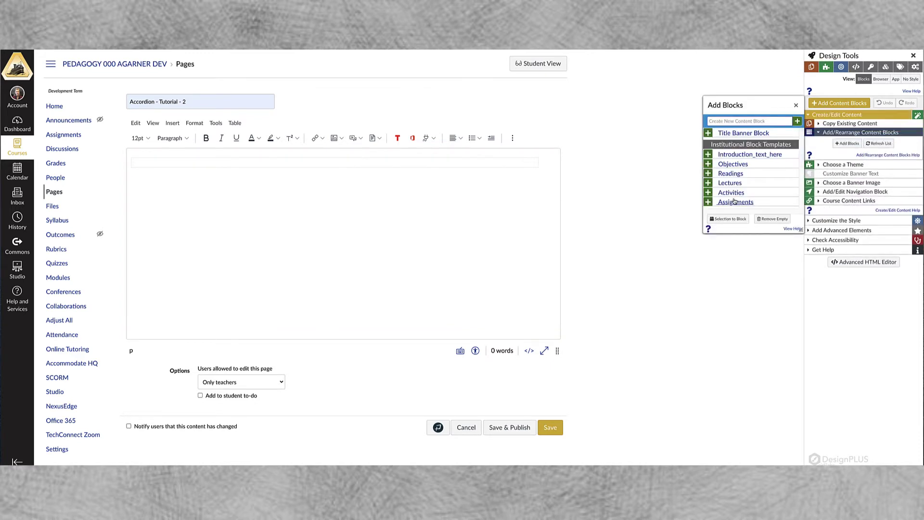
left_click(728, 120)
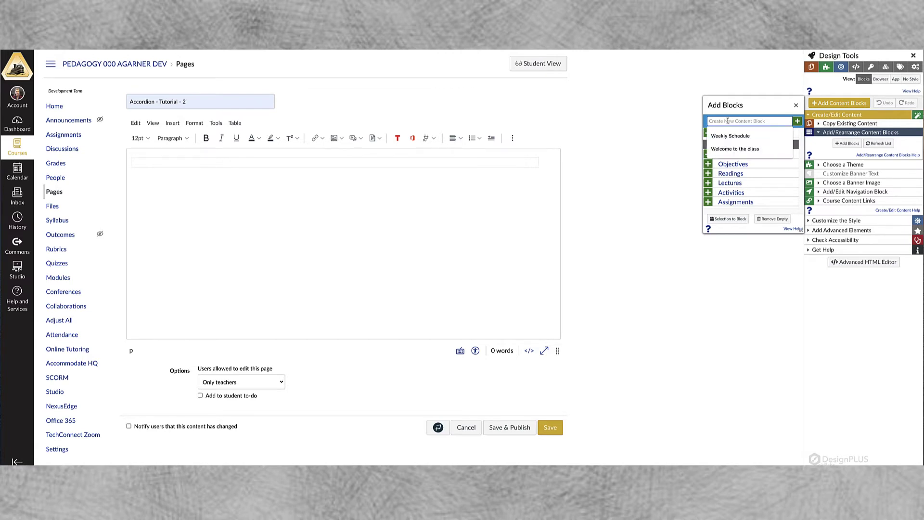
type("Intr")
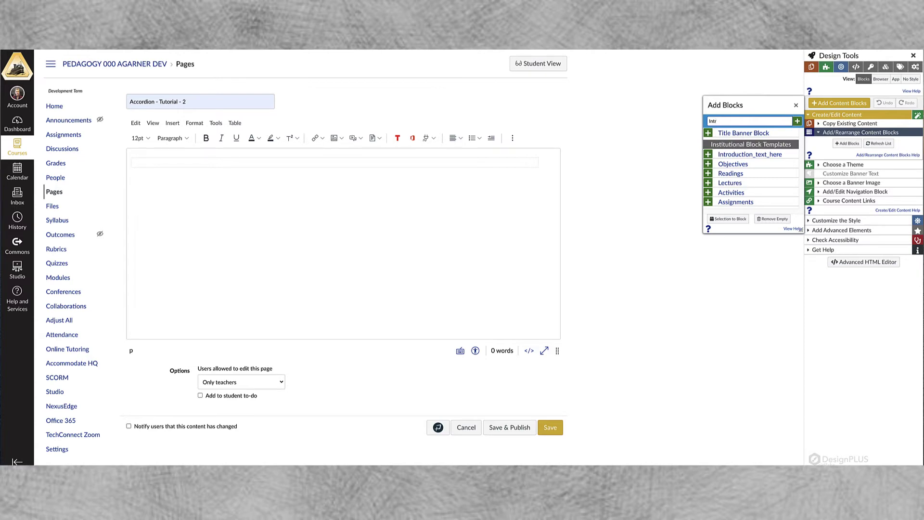
type("oduction")
left_click(797, 121)
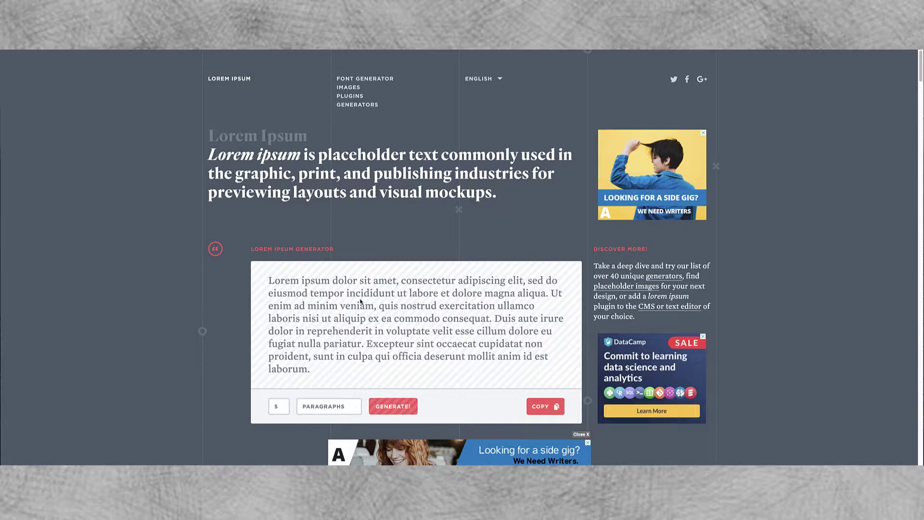
Replace the 'Insert content here.' placeholder with the copied Lorem ipsum paragraph.
left_click(538, 410)
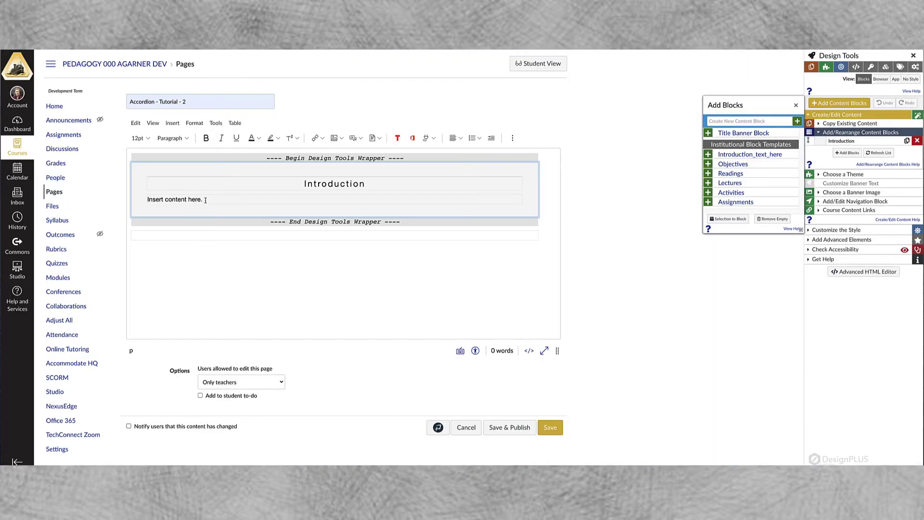
left_click_drag(204, 199, 143, 197)
type("Lorem ipsum dolor sit amet, consectetur adipiscing elit, sed do eiusmod tempor incididunt ut labore et dolore magna aliqua. Ut enim ad minim veniam, quis nostrud exercitation ullamco laboris nisi ut aliquip ex ea commodo consequat. Duis aute irure dolor in reprehenderit in voluptate velit esse cillum dolore eu fugiat nulla pariatur. Excepteur sint occaecat cupidatat non proident, sunt in culpa qui officia deserunt mollit anim id est laborum.")
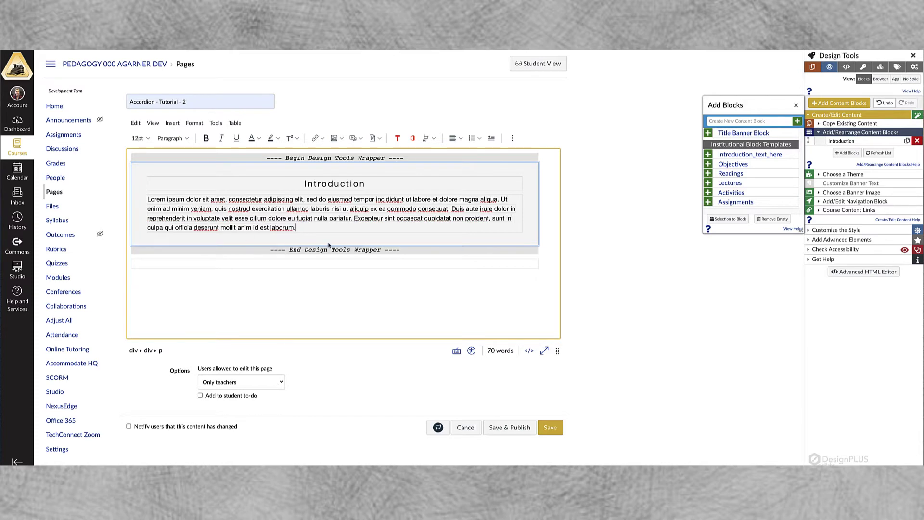
Close Add Blocks, collapse Create/Edit Content and expand Add Advanced Elements in the sidebar.
left_click(796, 105)
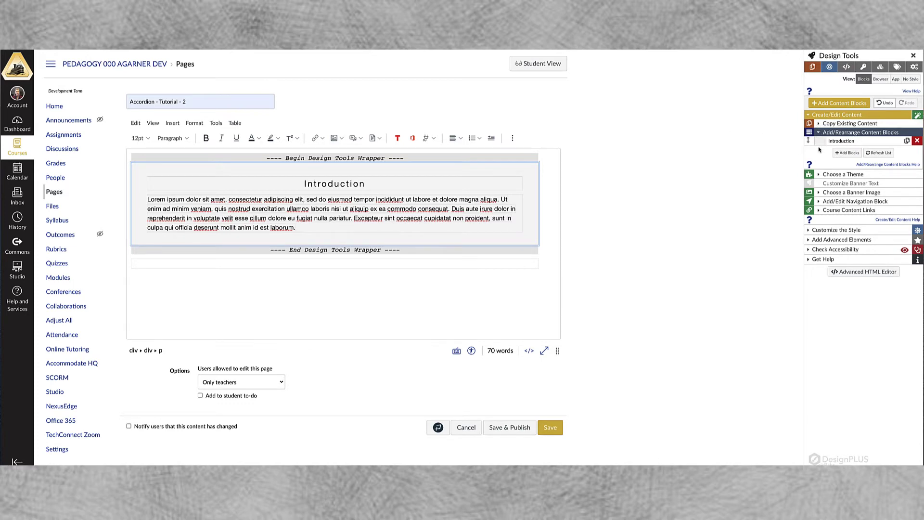
left_click(810, 116)
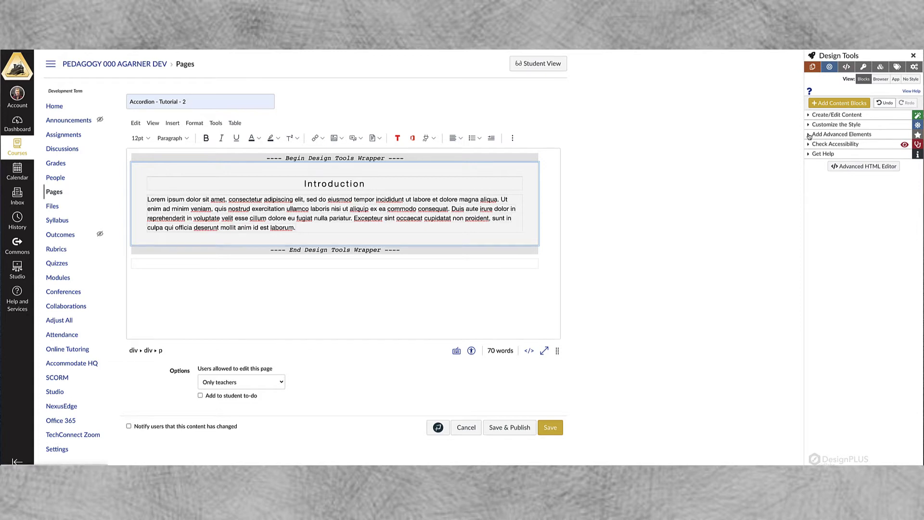
left_click(809, 135)
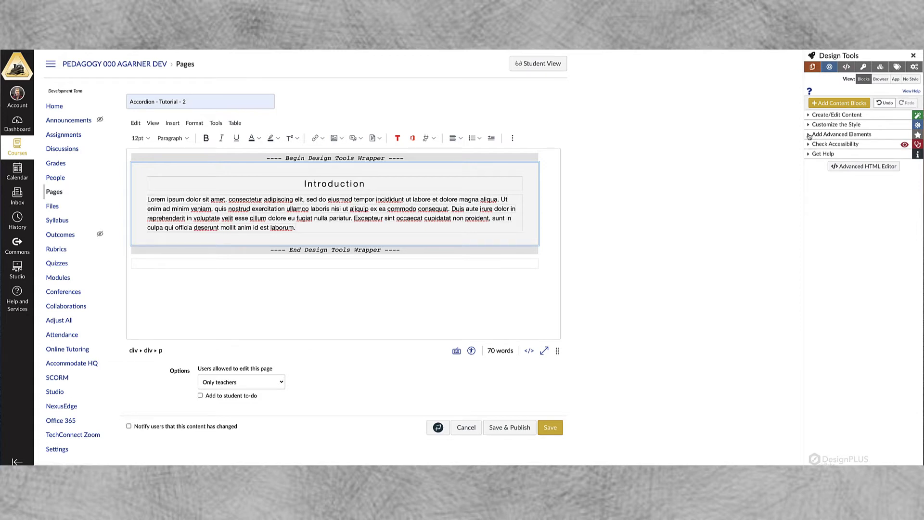
left_click(913, 67)
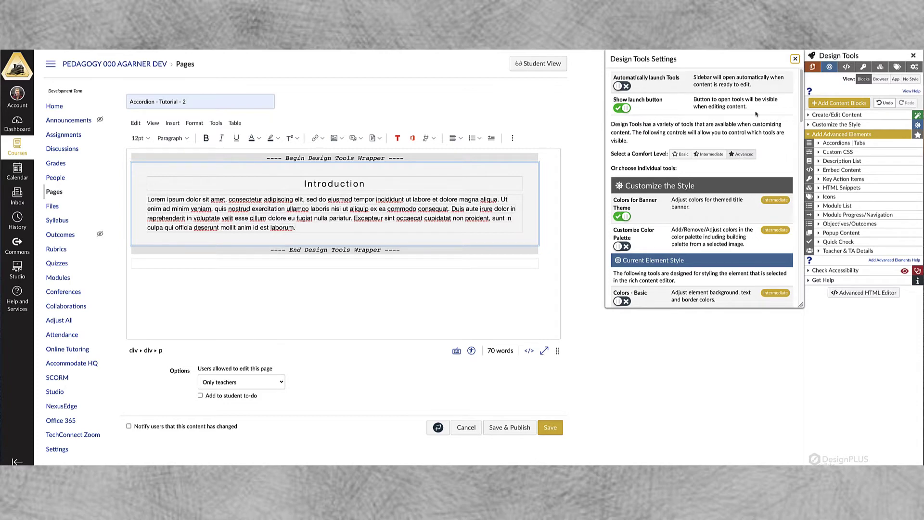
left_click(795, 59)
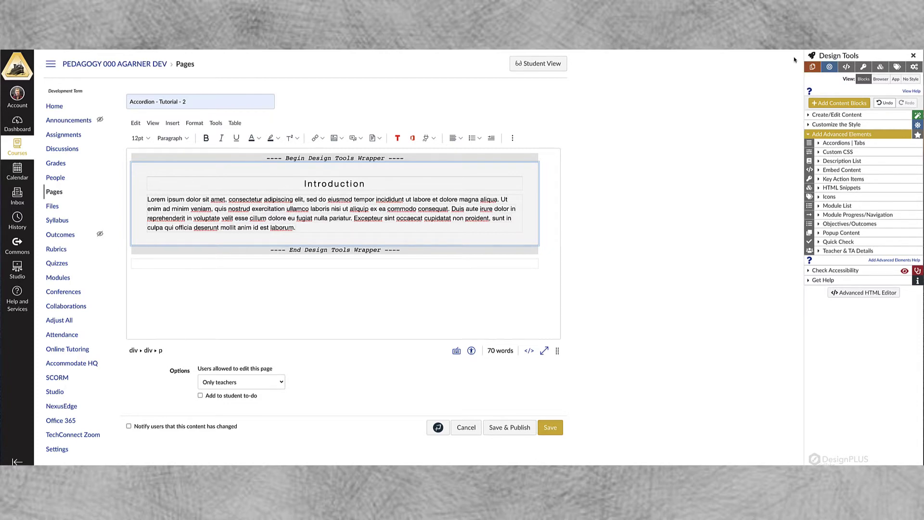
Expand Accordions | Tabs and put the caret after the paragraph's last word.
left_click(819, 144)
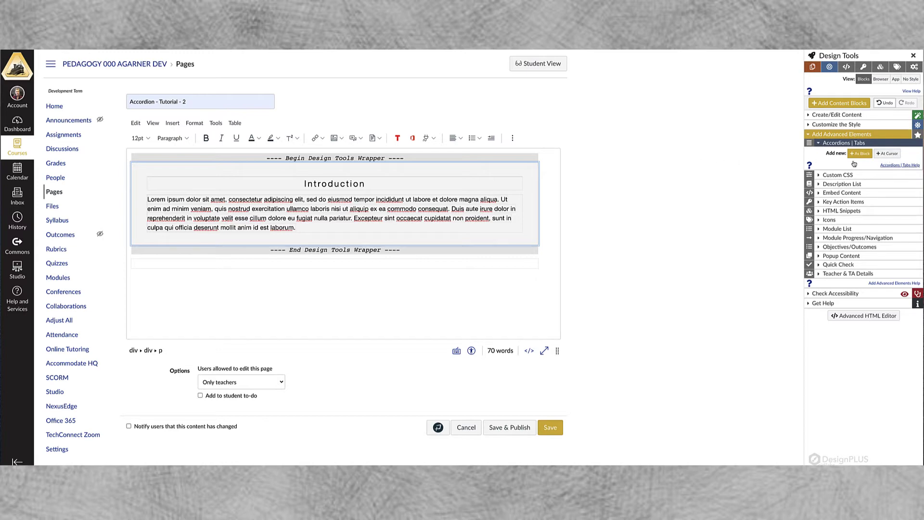
left_click(317, 230)
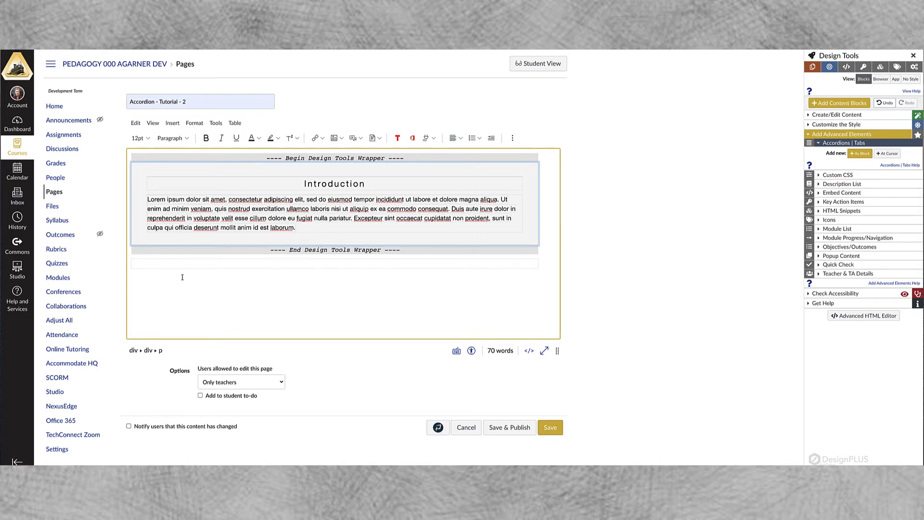
Insert a new panel as its own block below the Introduction.
left_click(857, 154)
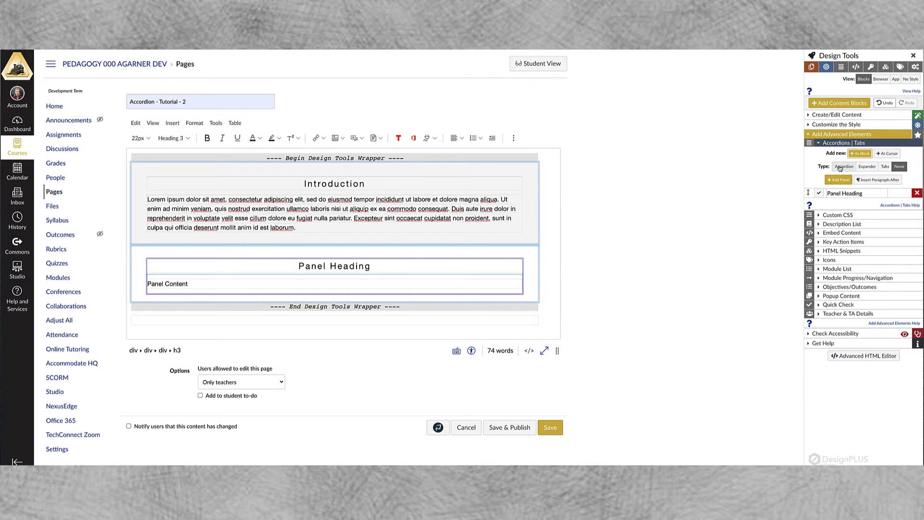
Make the new panel an accordion and rename its heading from 'Panel Heading' to 'Step 1'.
left_click(840, 167)
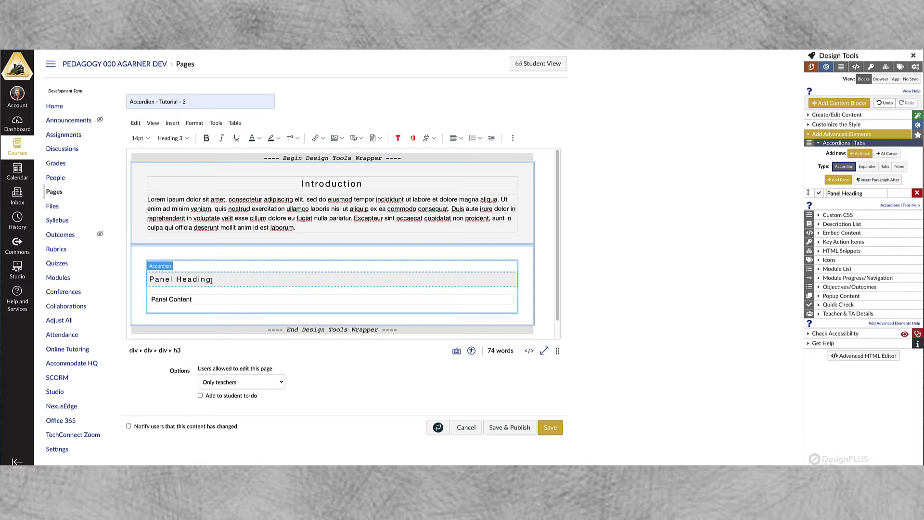
left_click_drag(211, 280, 150, 278)
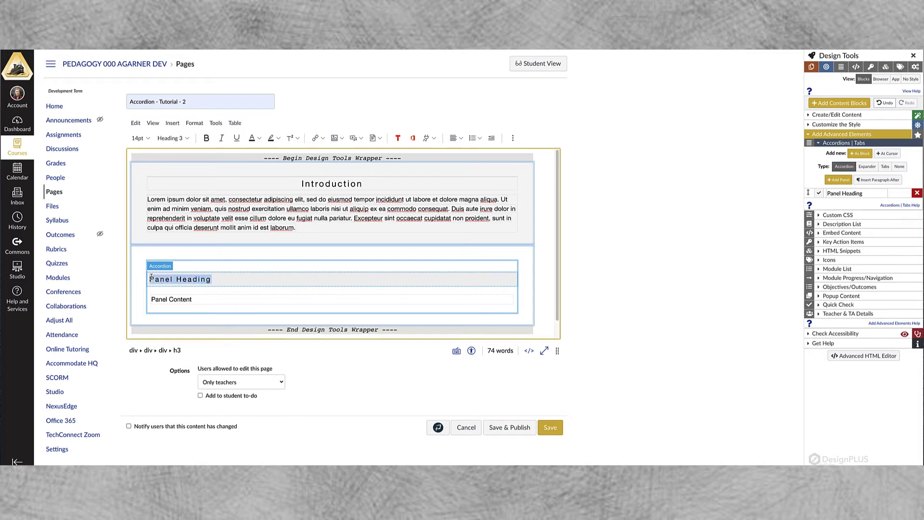
left_click(200, 281)
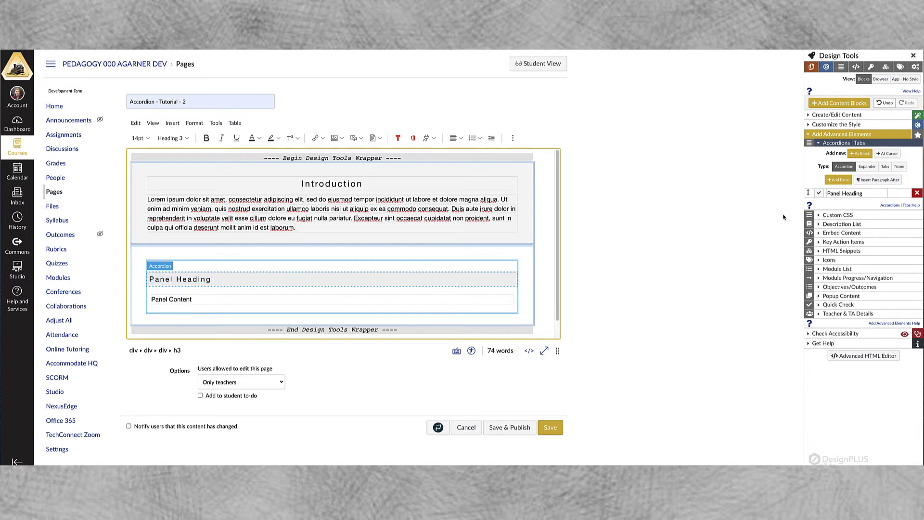
left_click_drag(872, 193, 828, 193)
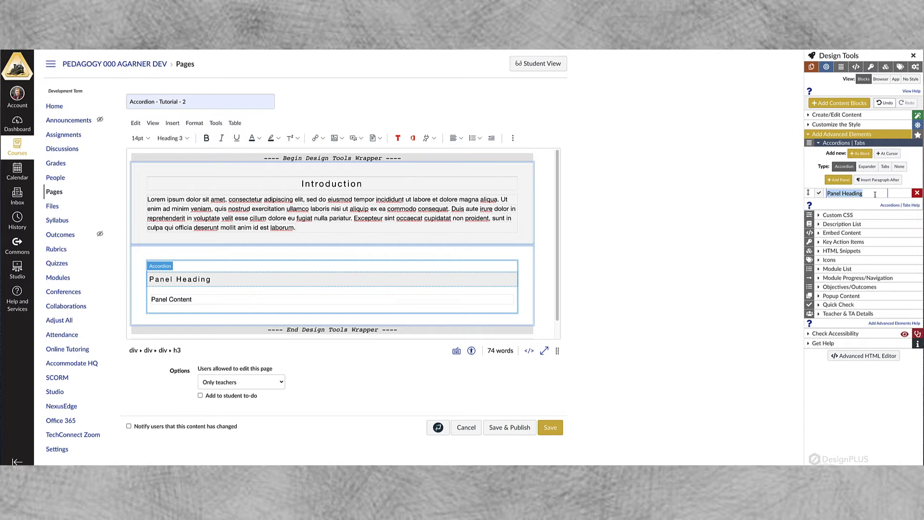
type("Step ")
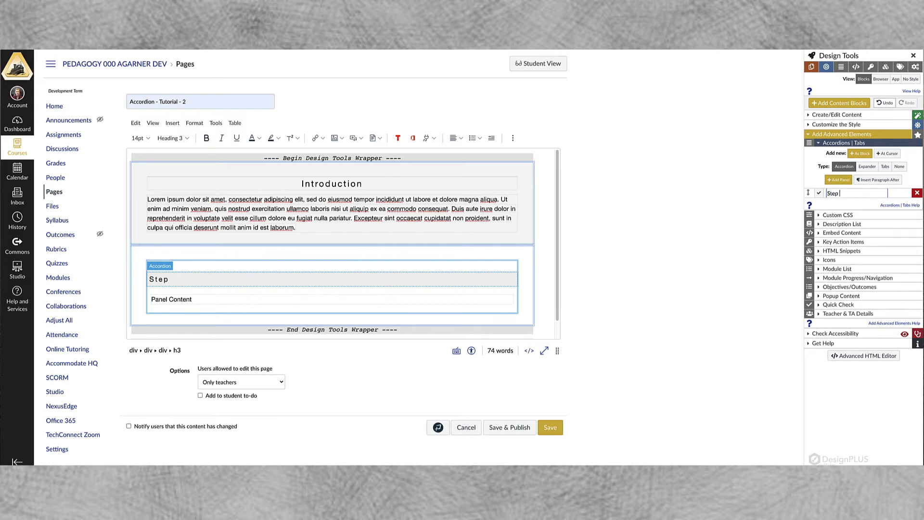
type("1")
left_click(179, 282)
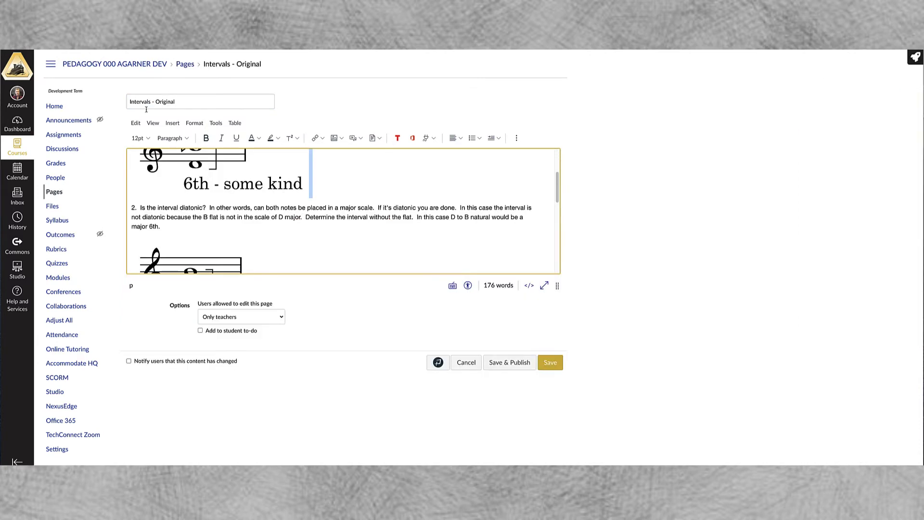
Paste the counting instructions and '6th - some kind' image over Step 1's Panel Content placeholder.
scroll(288, 220, "up", 3)
scroll(184, 192, "down", 1)
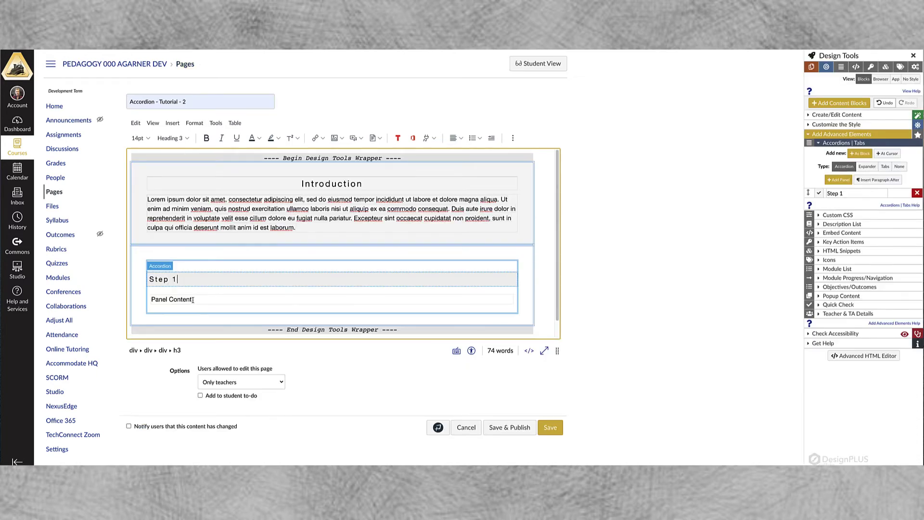
left_click_drag(193, 299, 150, 297)
type("Figure out the generic interval number by counting lines and spaces.  The example shown below is some kind of 6th. Remember to start counting on the bottom note.  For now we are ignoring the flat.")
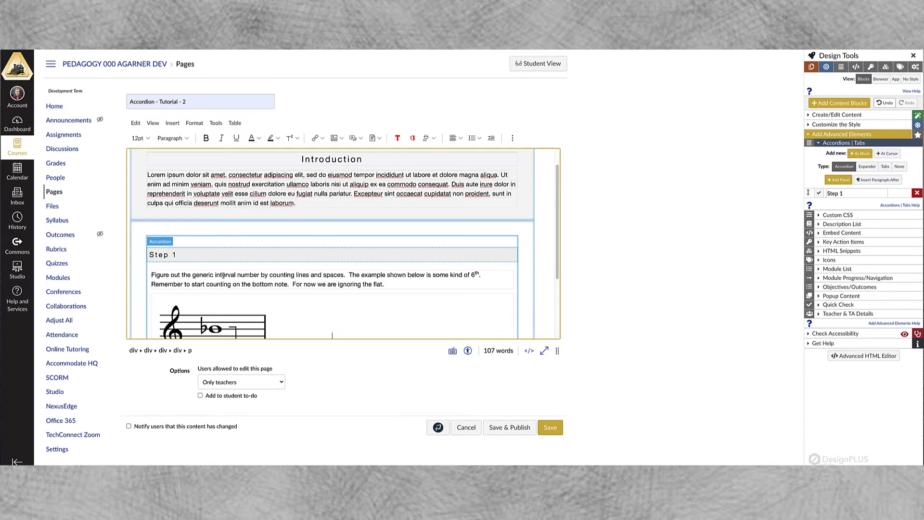
scroll(226, 284, "down", 1)
scroll(227, 270, "down", 2)
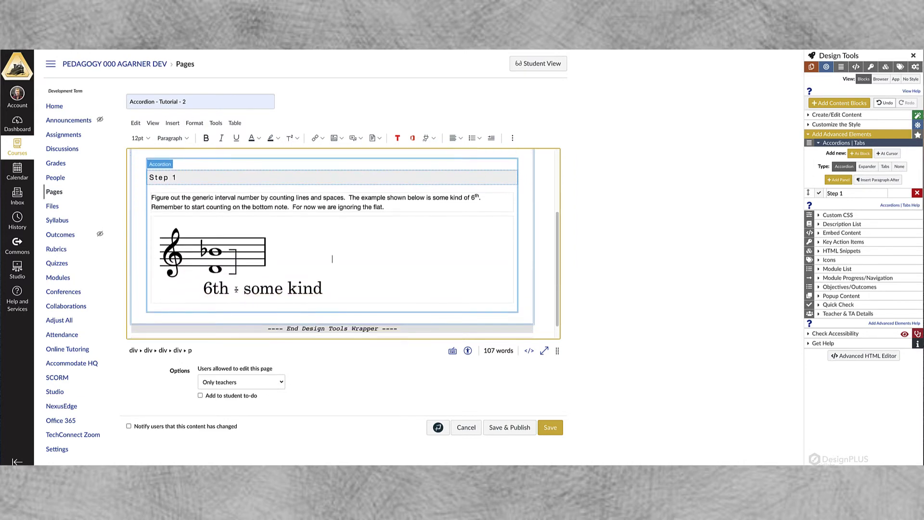
scroll(212, 241, "up", 2)
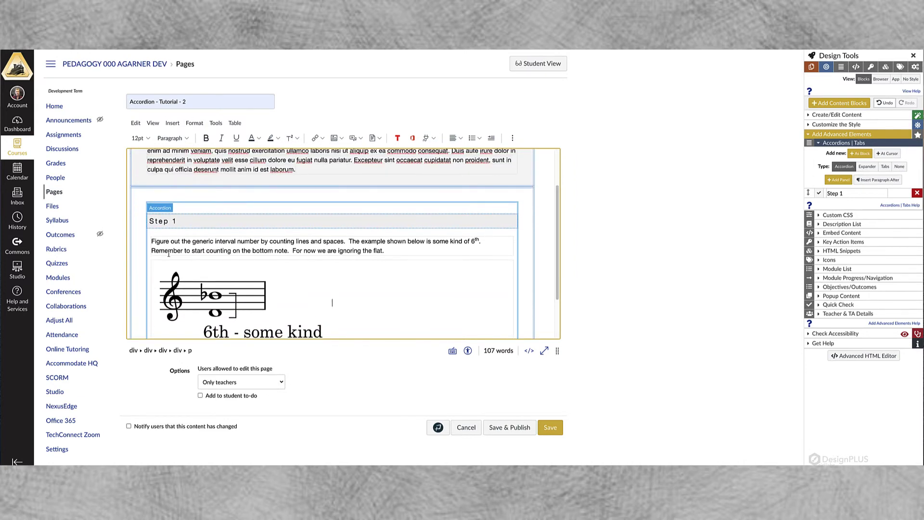
scroll(169, 254, "down", 2)
Add a second panel headed Step 2 holding the diatonic-check paragraph and Major 6th image.
scroll(207, 258, "up", 4)
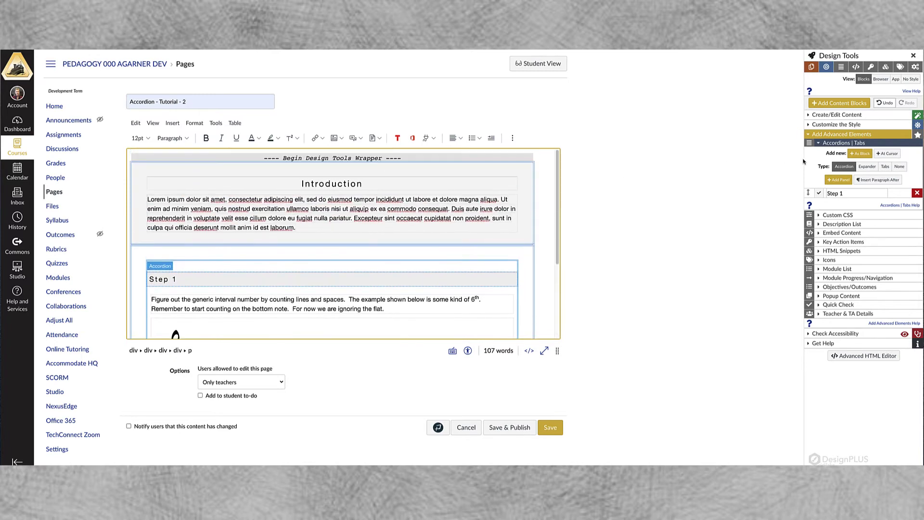
left_click(838, 180)
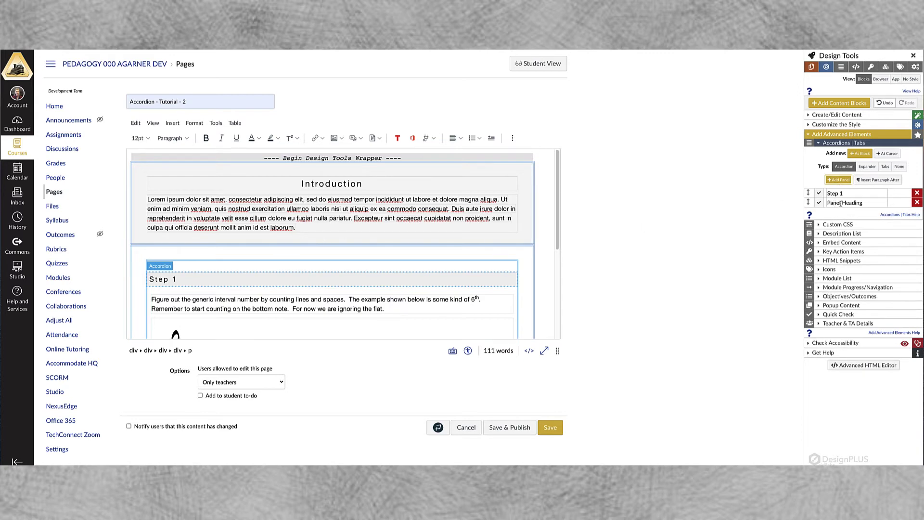
left_click_drag(863, 203, 752, 205)
type("Ste")
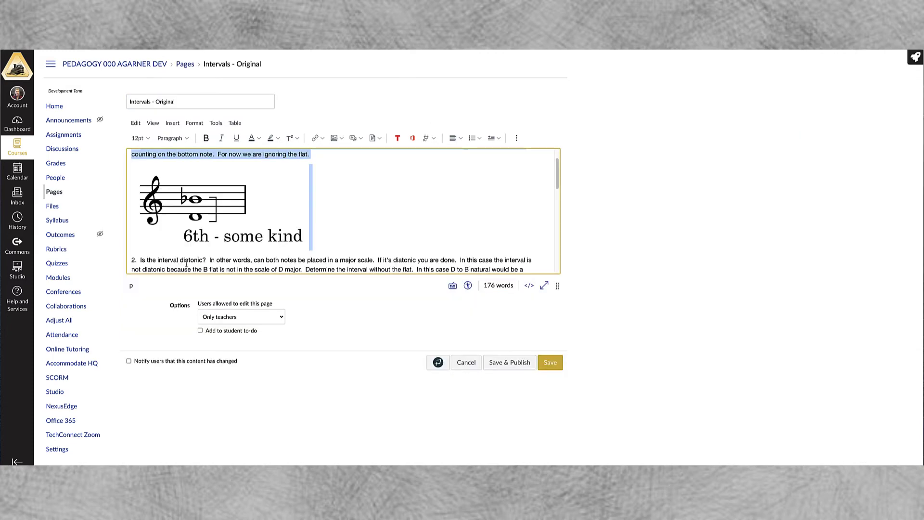
scroll(194, 263, "down", 1)
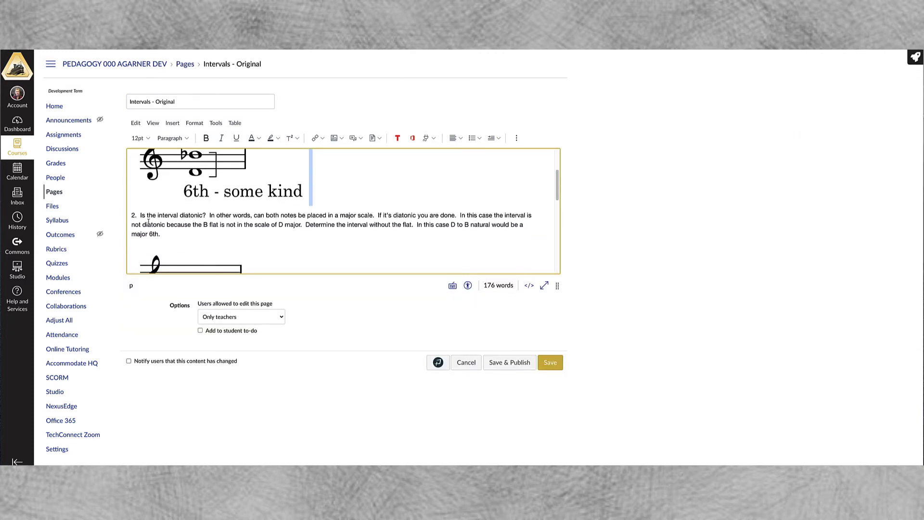
left_click_drag(140, 216, 160, 234)
key("ctrl+c")
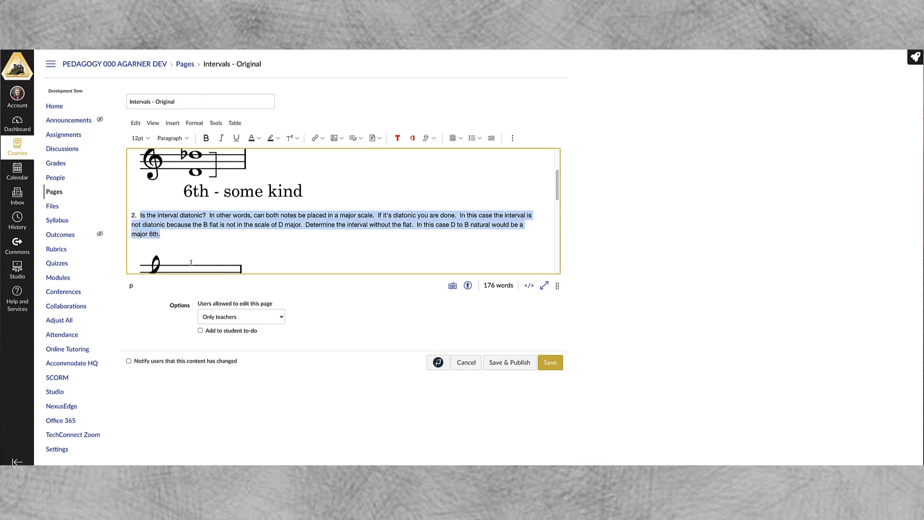
scroll(191, 262, "down", 3)
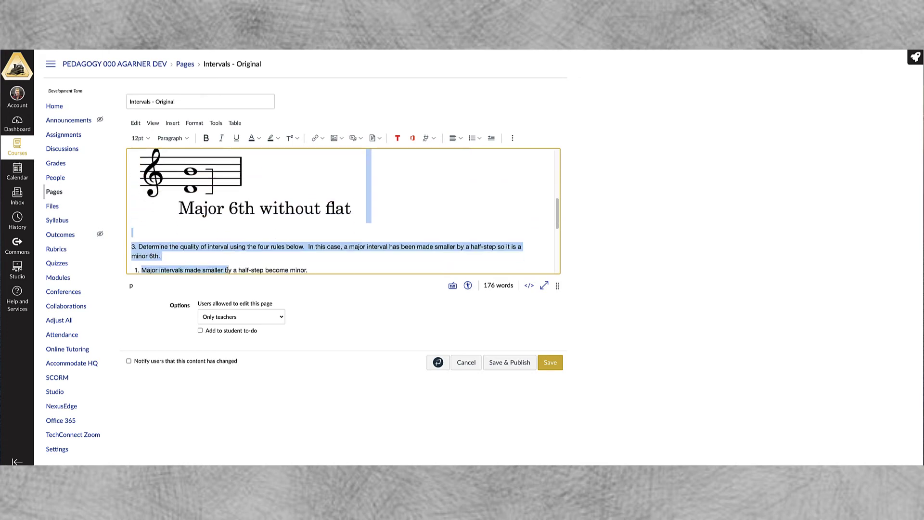
left_click(256, 215)
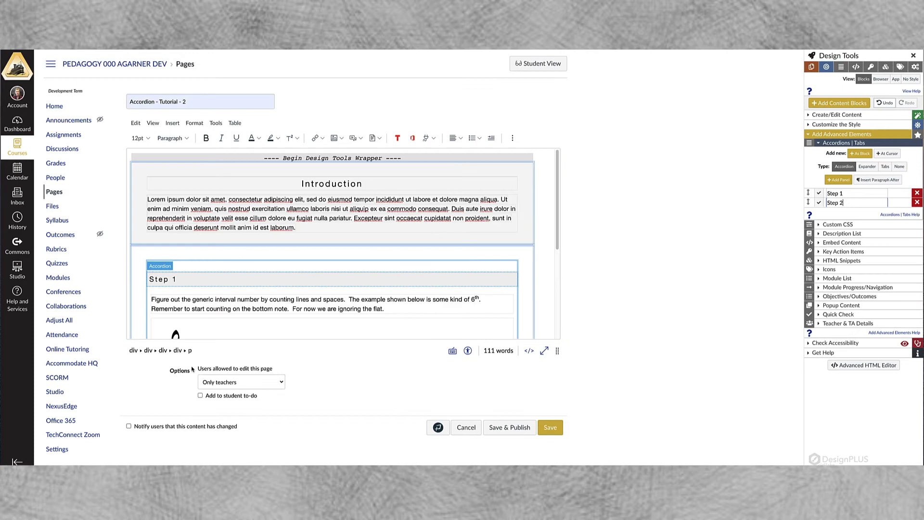
scroll(206, 317, "down", 5)
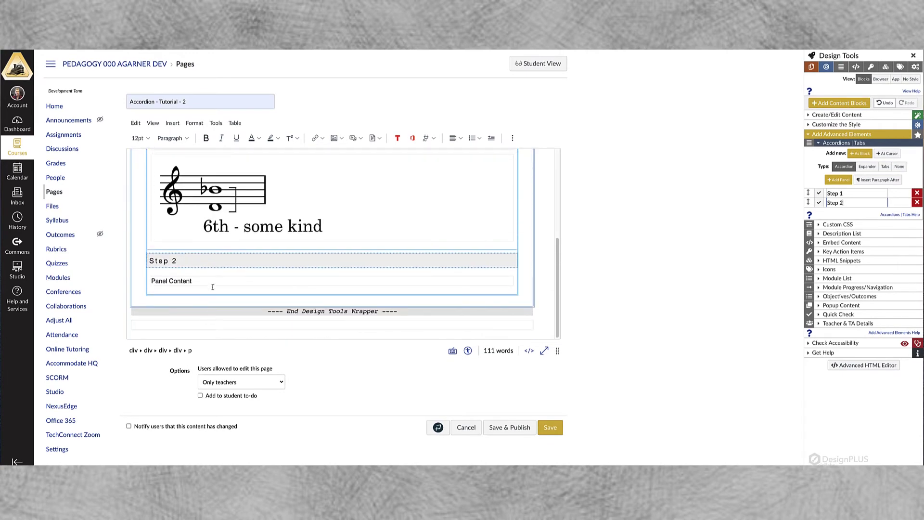
left_click_drag(199, 283, 151, 281)
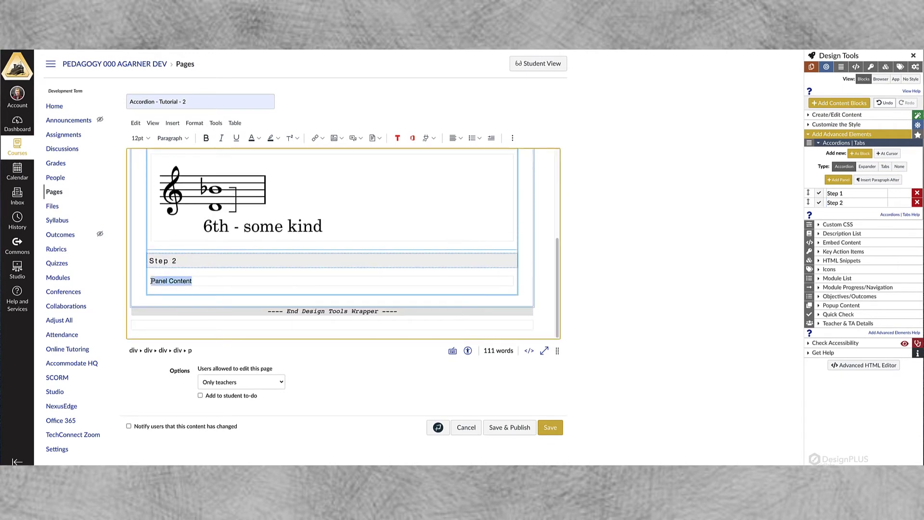
key("ctrl+v")
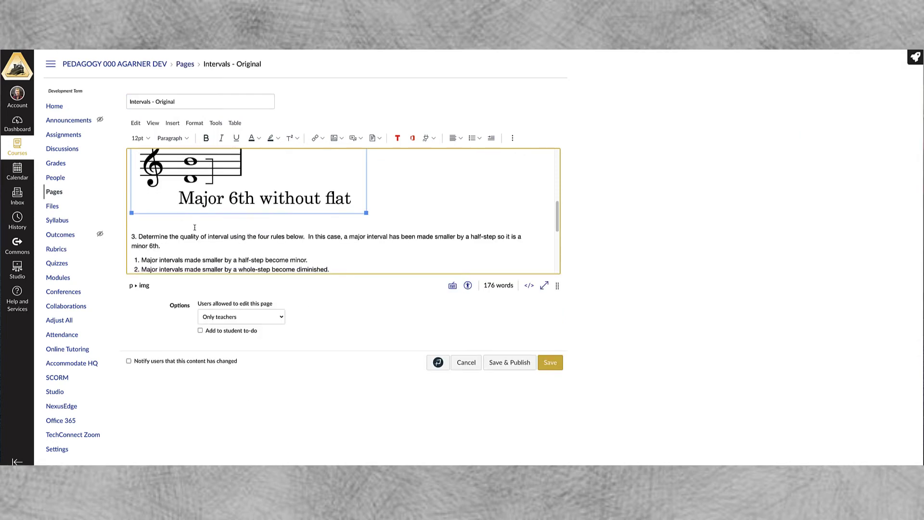
Add a Step 3 panel with the interval-quality rules and minor 6th image, then save.
scroll(151, 220, "down", 1)
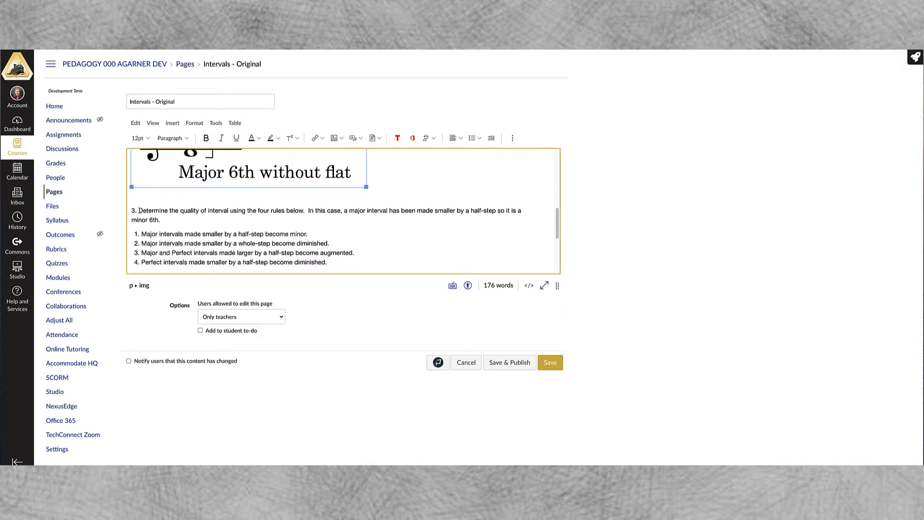
left_click_drag(138, 211, 282, 271)
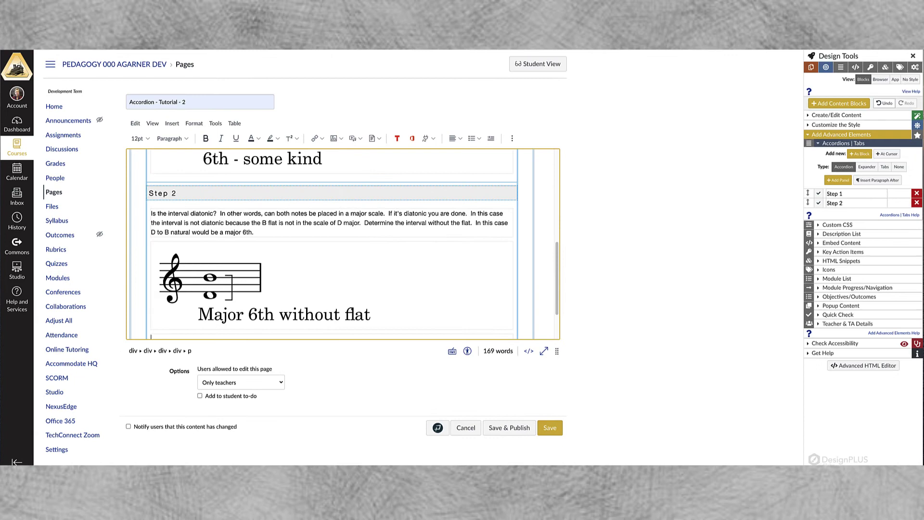
scroll(236, 292, "down", 2)
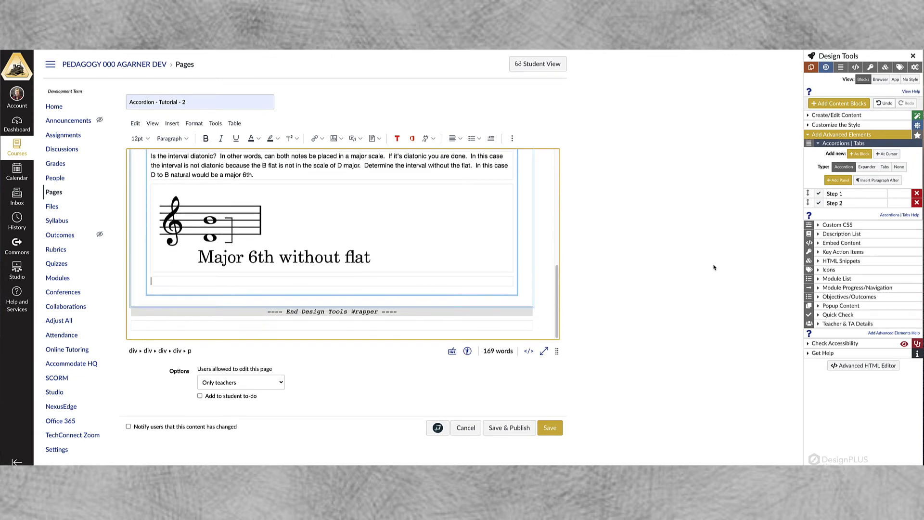
left_click(842, 180)
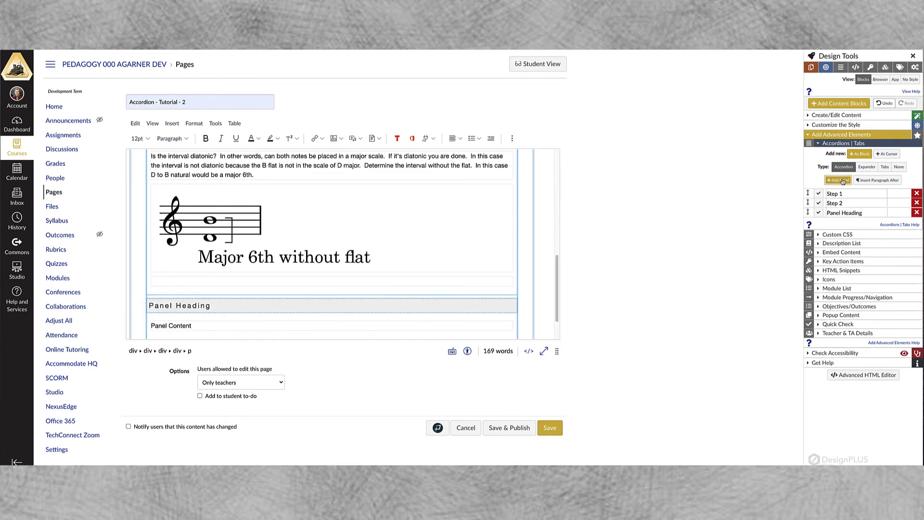
left_click_drag(864, 213, 808, 213)
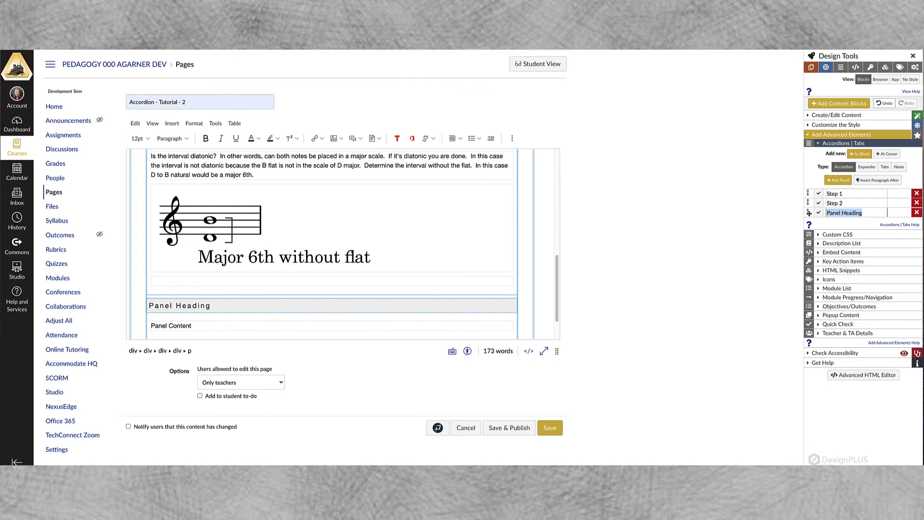
type("Step 3")
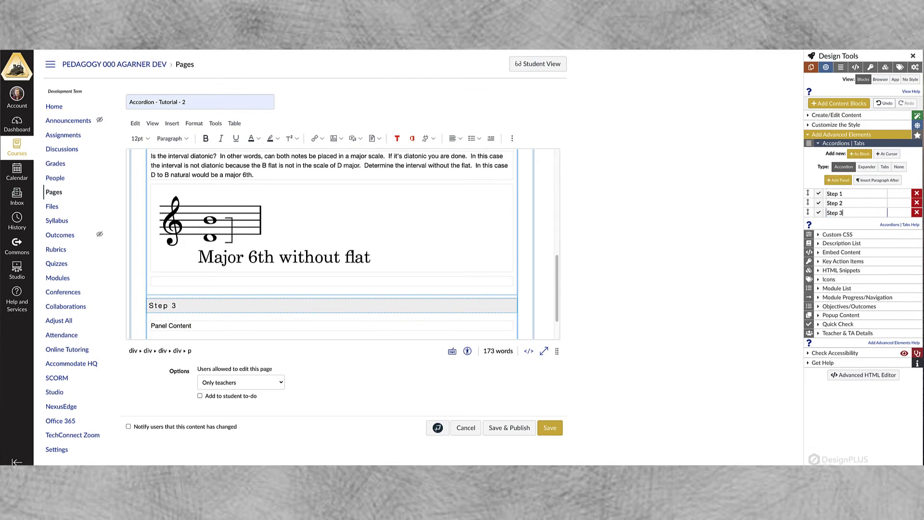
left_click_drag(198, 326, 145, 323)
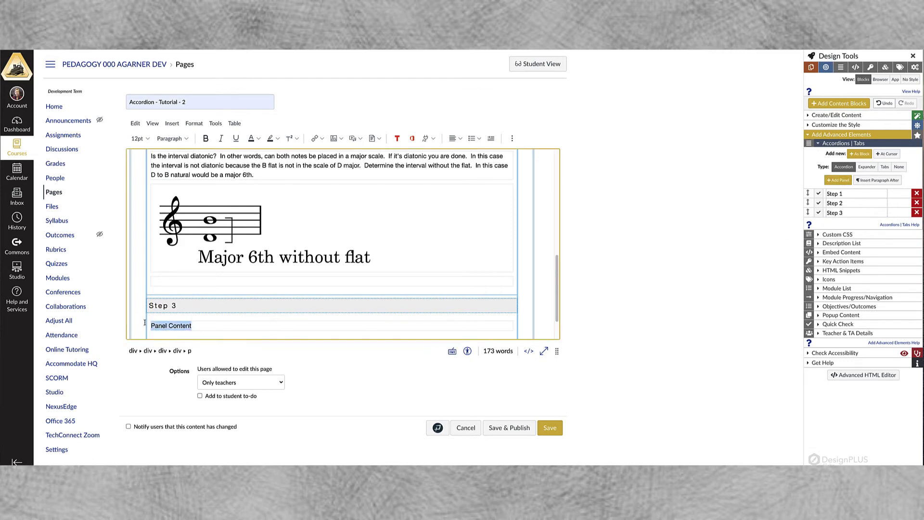
type("Determine the quality of interval using the four rules below.  In this case, a major interval has been made smaller by a half-step so it is a minor 6th. Major intervals made smaller by a half-step become minor. Major intervals made smaller by a whole-step become diminished. Major and Perfect intervals made larger by a half-step become augmented. Perfect intervals made smaller by a half-step become diminished.")
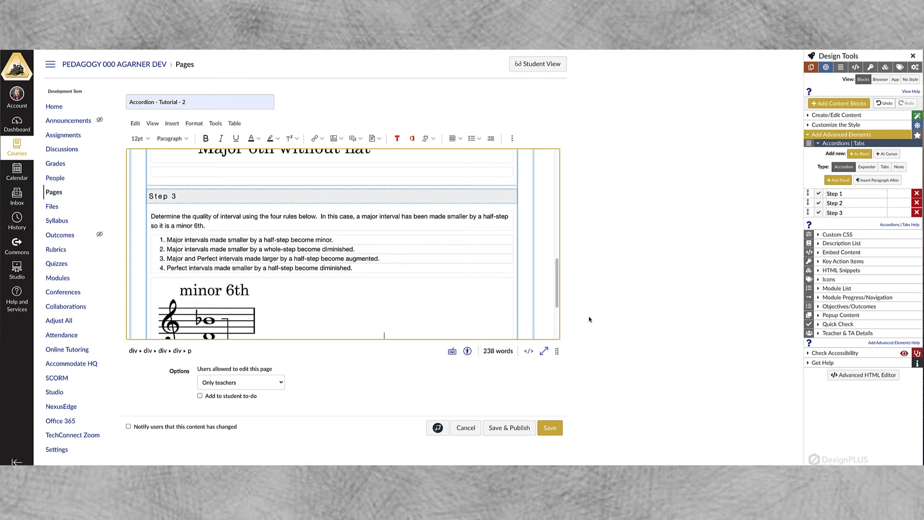
left_click(550, 428)
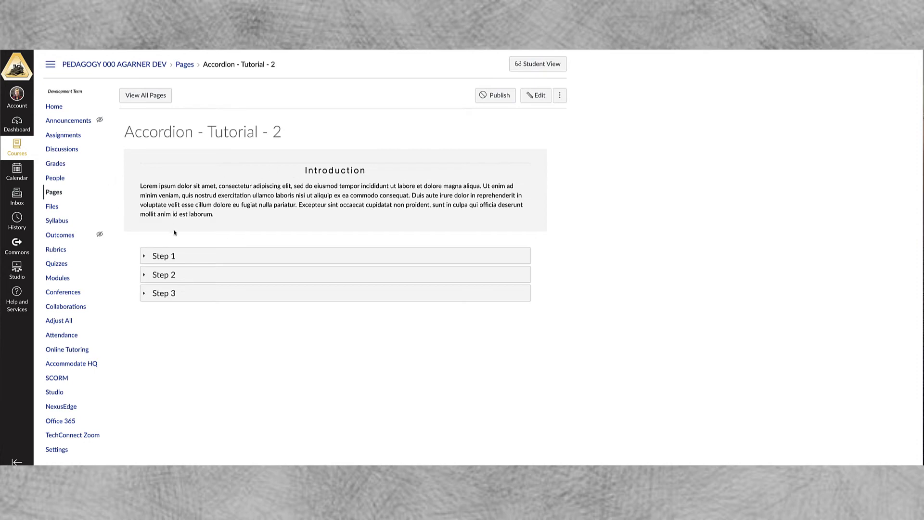
Preview the Step 1, Step 2 and Step 3 panels, then reopen the page in the editor.
left_click(145, 258)
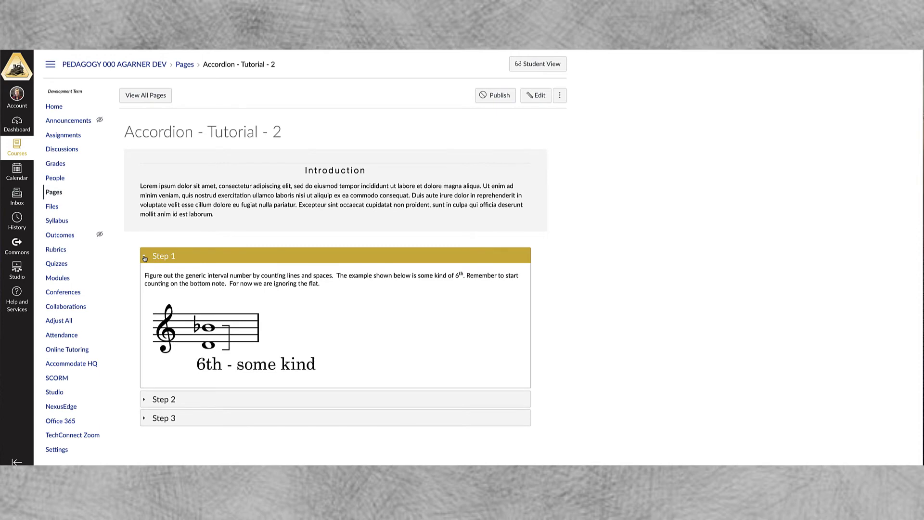
left_click(144, 400)
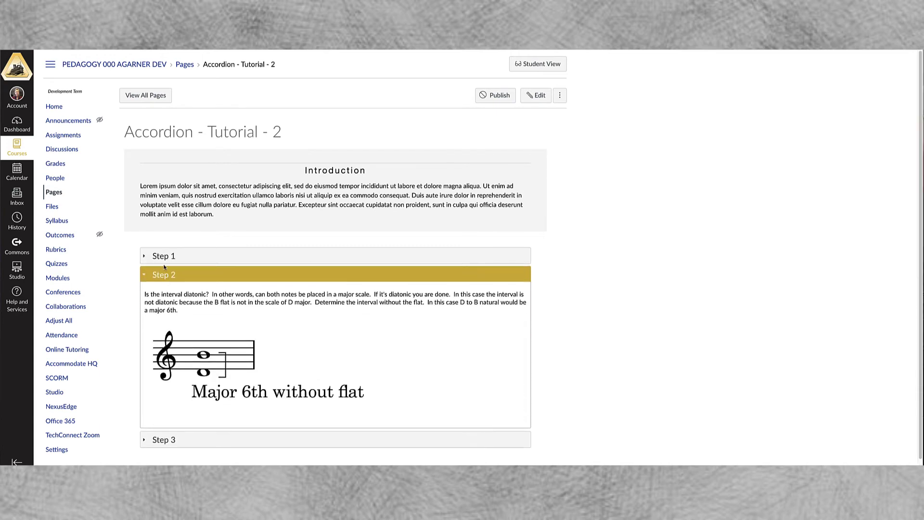
left_click(146, 438)
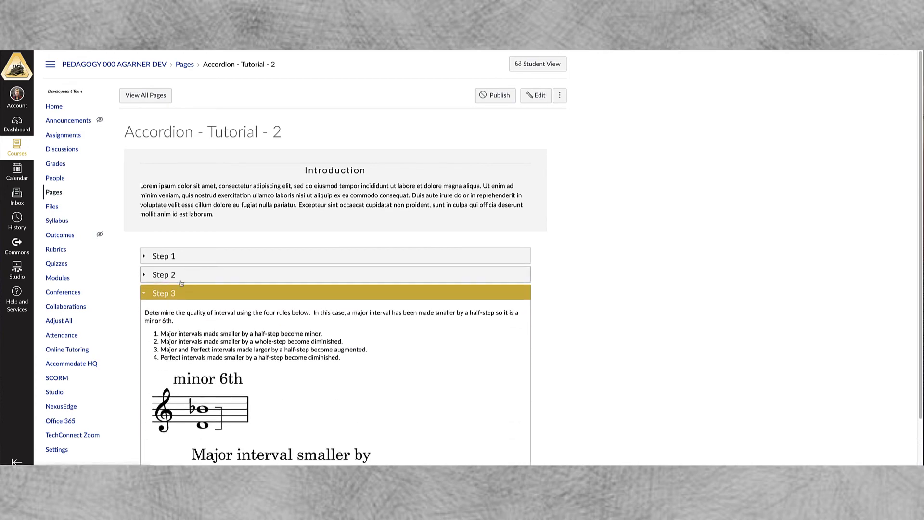
left_click(144, 295)
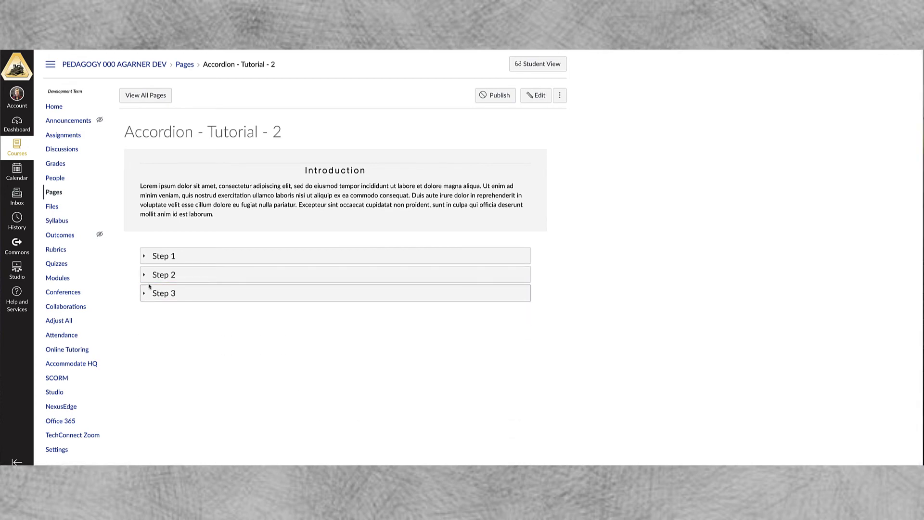
left_click(537, 96)
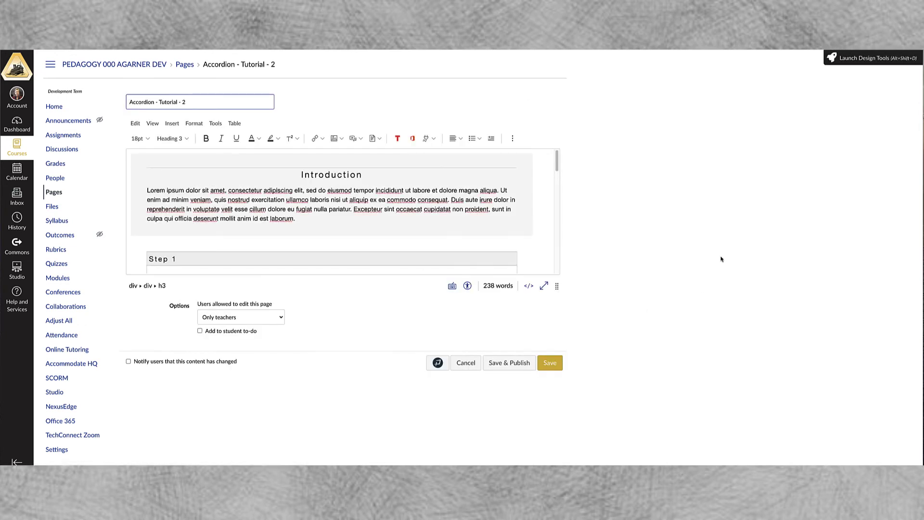
Change the Step 1–3 accordion's type to Expander in Accordions | Tabs and save the page.
left_click(901, 58)
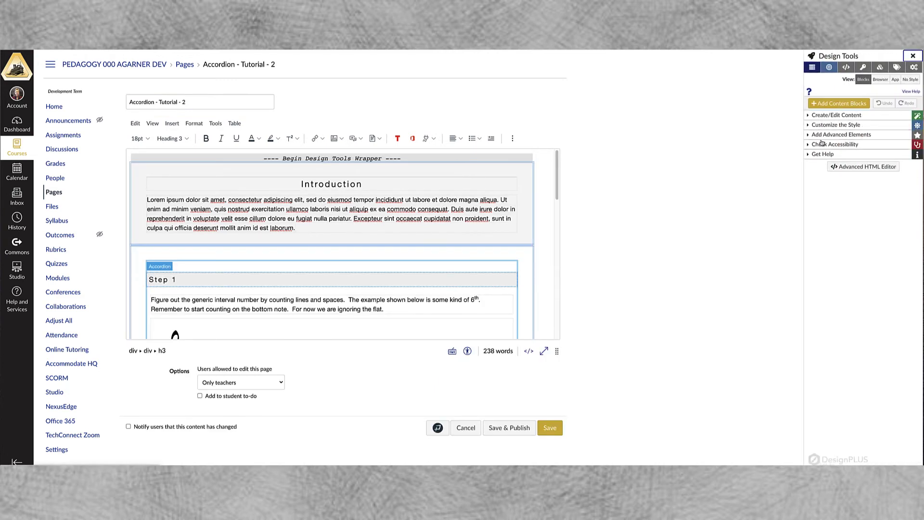
left_click(812, 135)
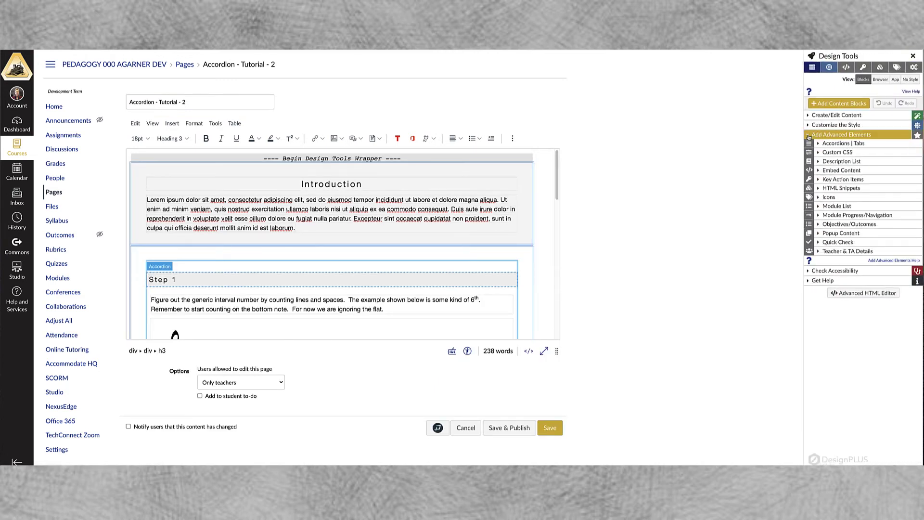
left_click(816, 144)
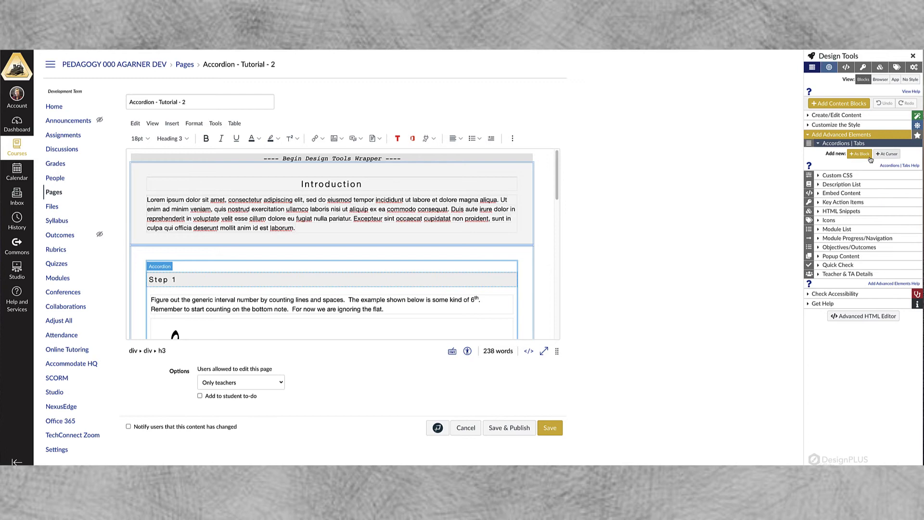
scroll(272, 278, "down", 4)
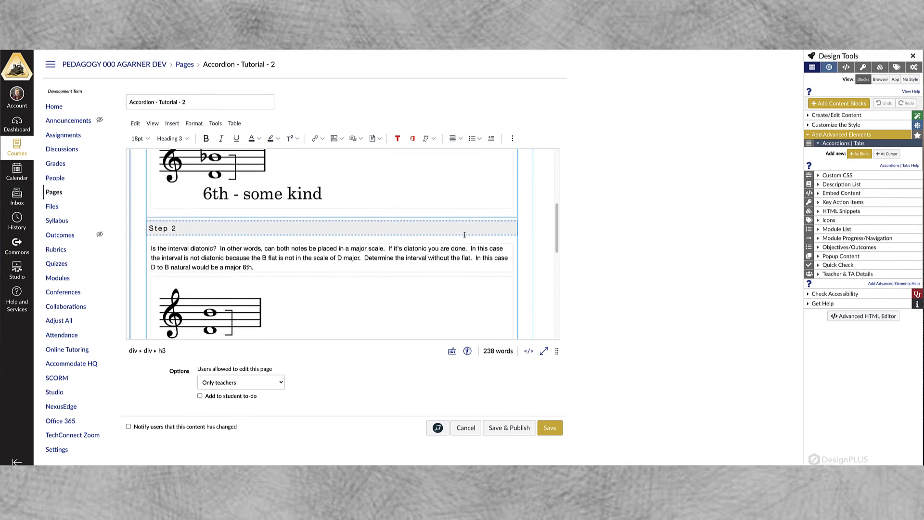
left_click(328, 301)
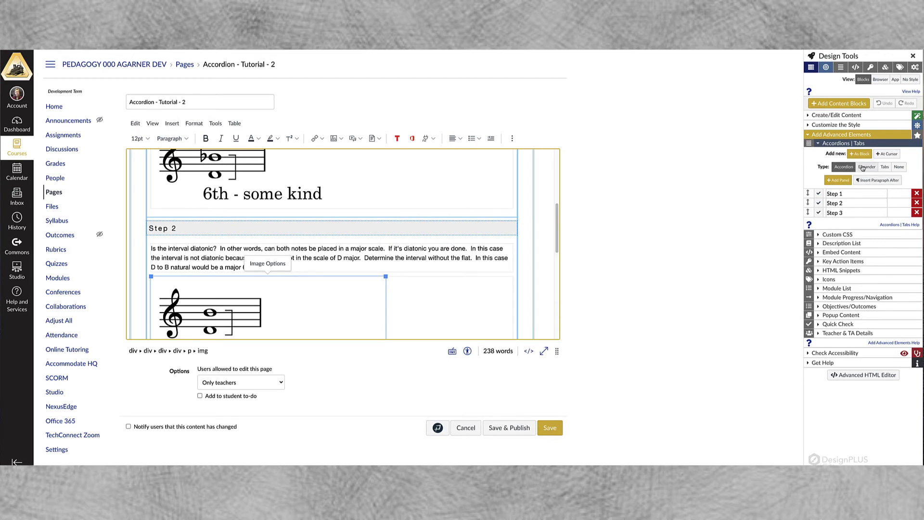
left_click(865, 167)
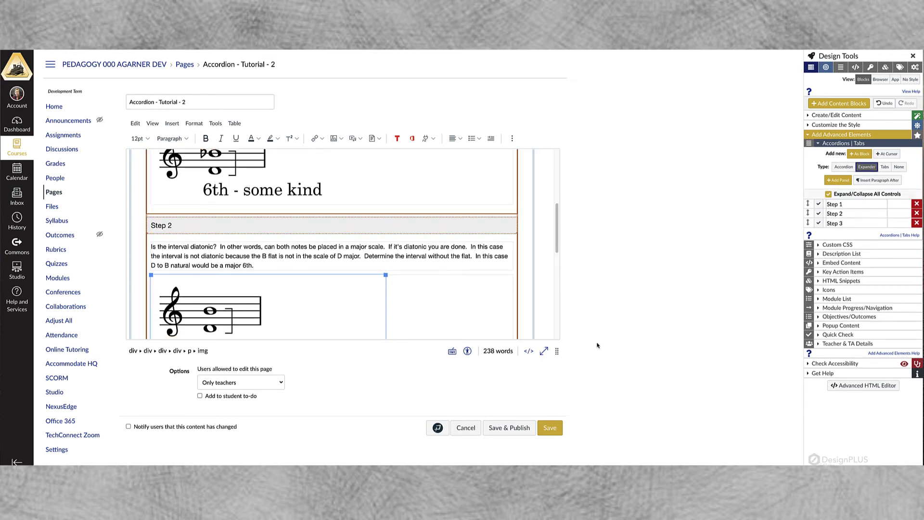
left_click(549, 428)
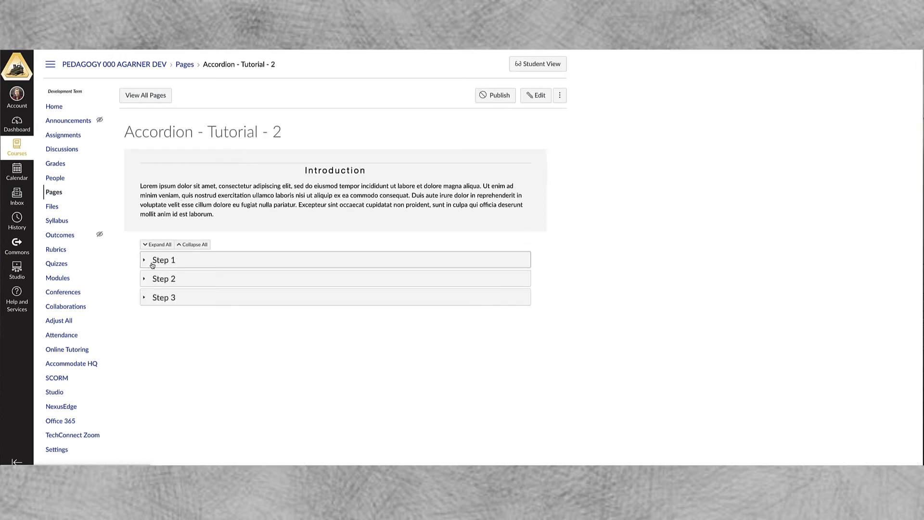
left_click(159, 245)
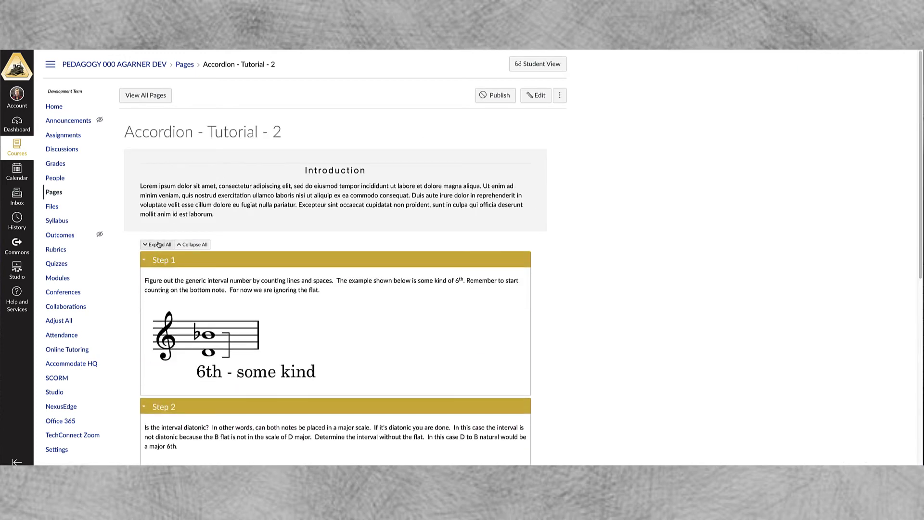
left_click(195, 245)
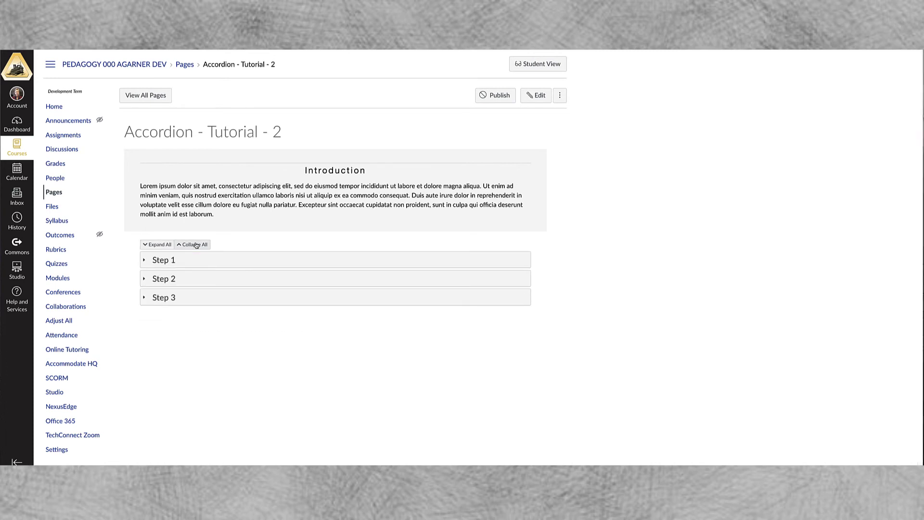
left_click(146, 260)
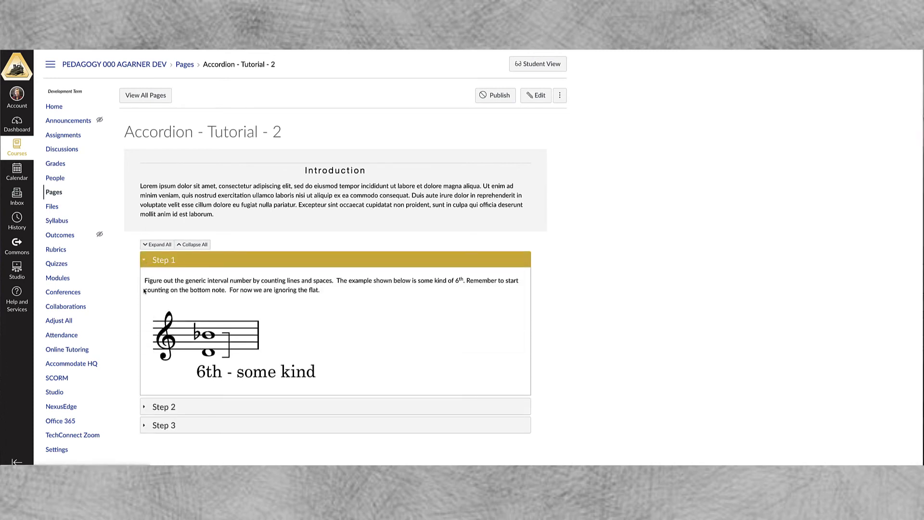
left_click(144, 407)
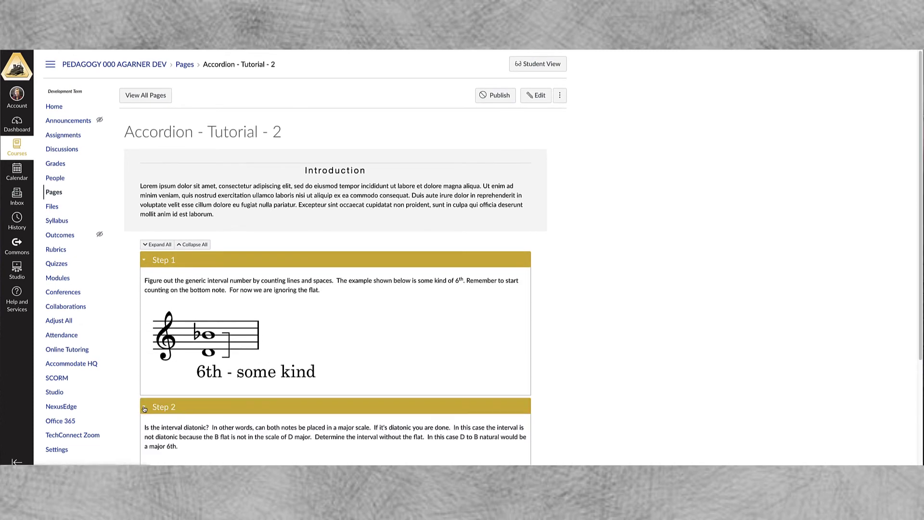
scroll(188, 279, "down", 3)
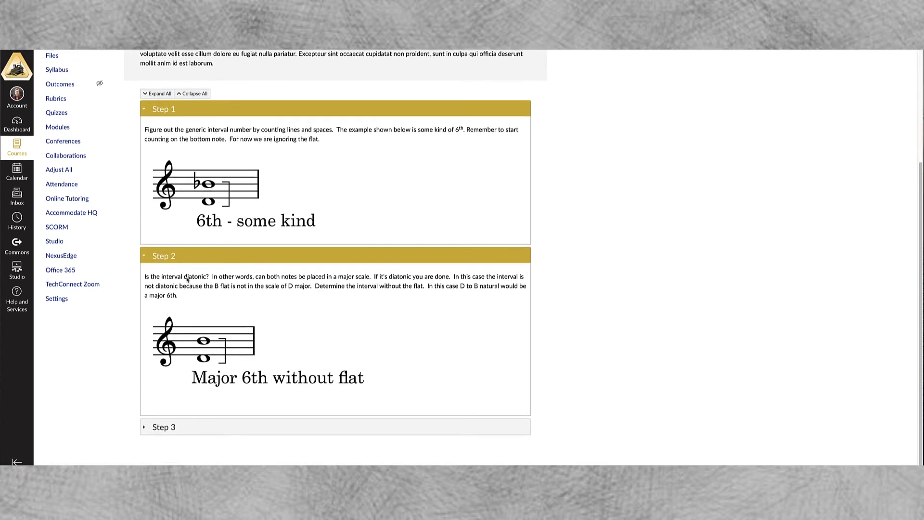
left_click(146, 257)
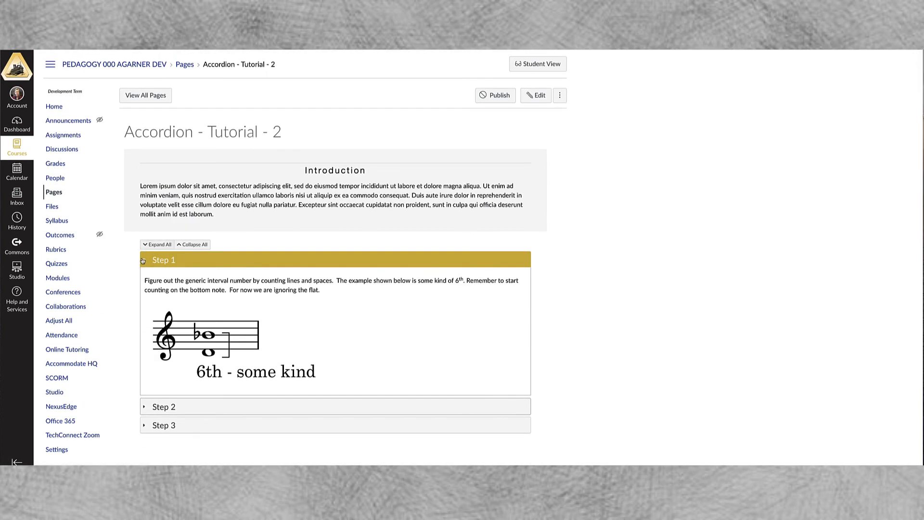
left_click(142, 261)
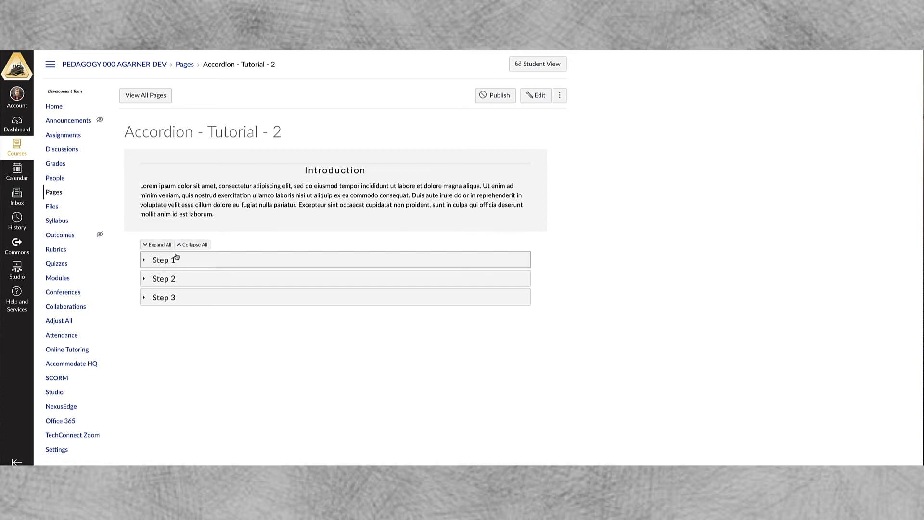
left_click(144, 298)
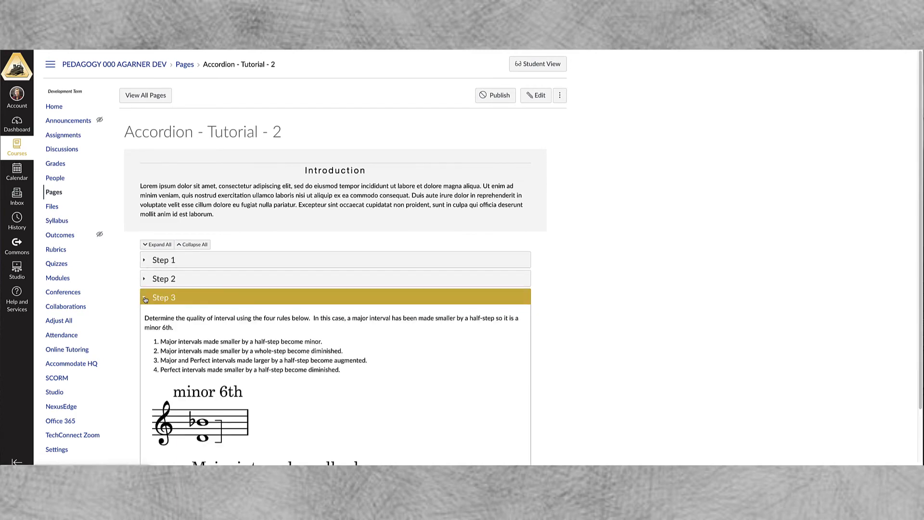
left_click(145, 279)
left_click(146, 261)
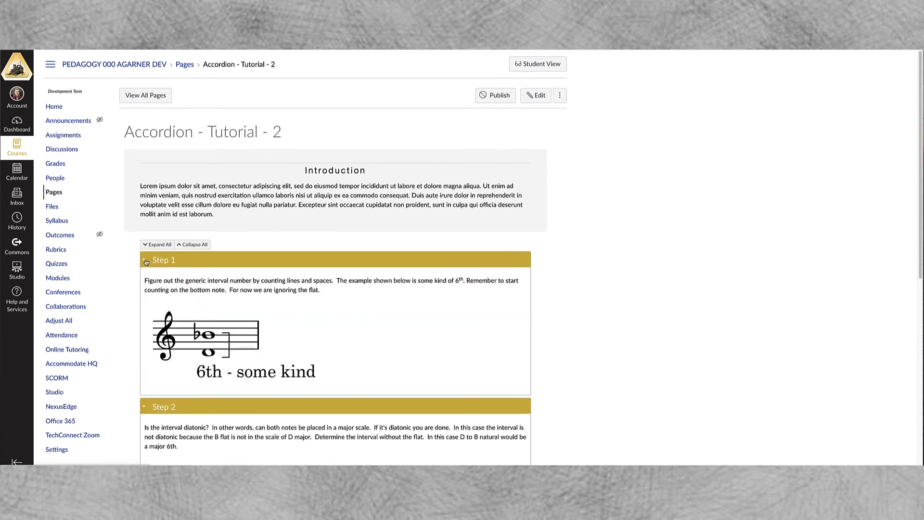
left_click(146, 260)
left_click(146, 283)
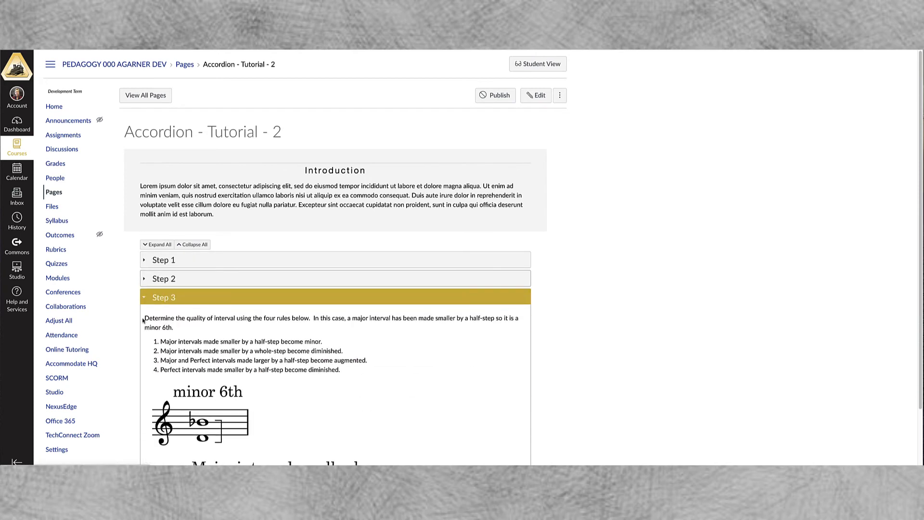
left_click(145, 298)
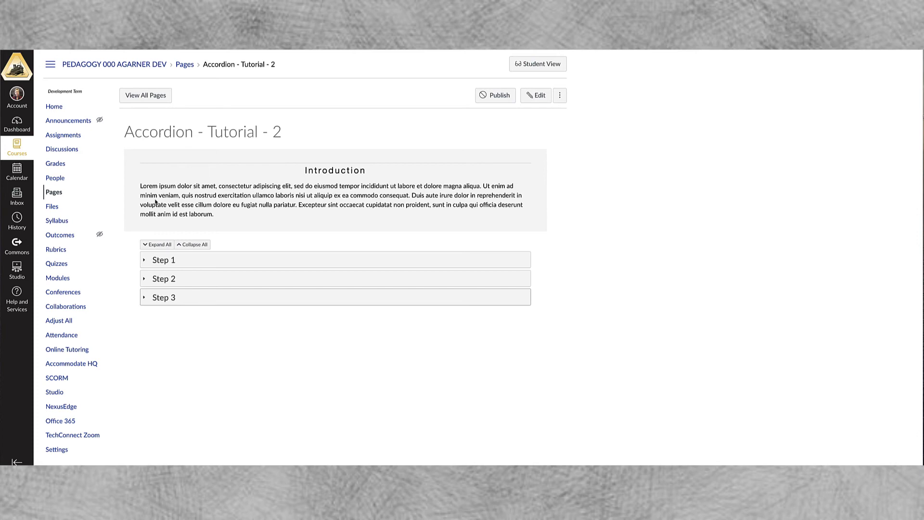
Reopen the page for editing and bring up Design Tools' Accordions | Tabs options.
left_click(536, 95)
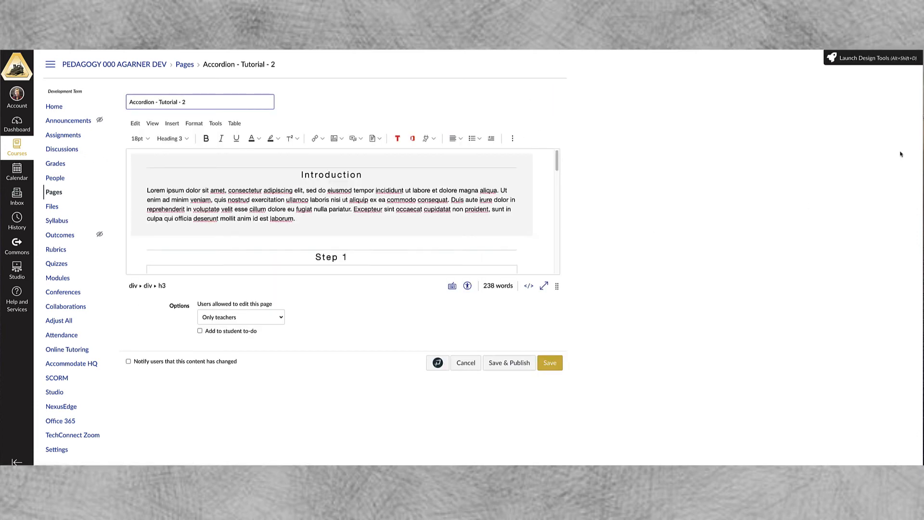
left_click(913, 57)
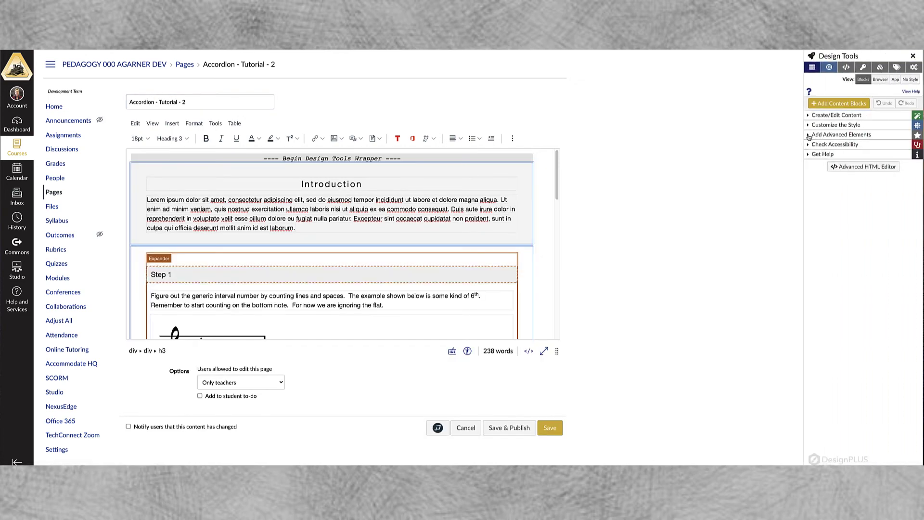
left_click(809, 136)
left_click(818, 144)
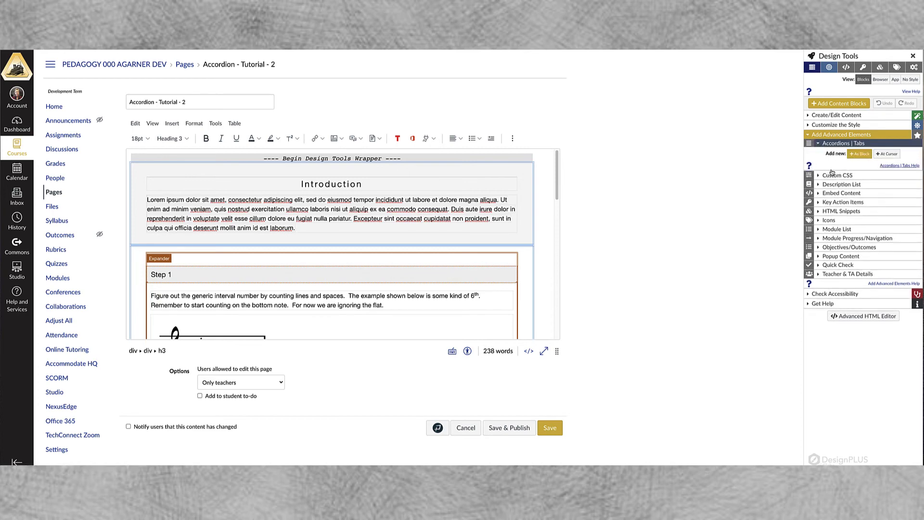
Switch the Step panels from Expander to Tabs, save, and check the Step 2 and Step 3 tabs.
left_click(378, 300)
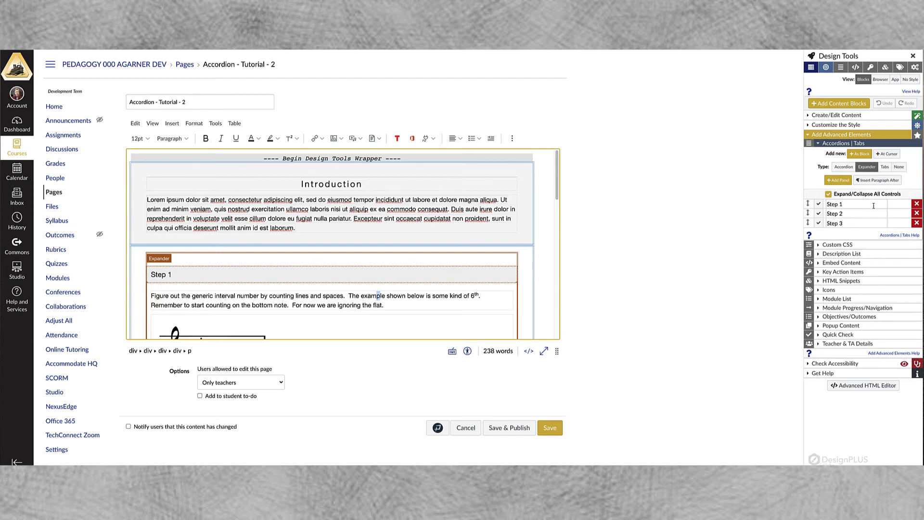
left_click(884, 167)
left_click(550, 428)
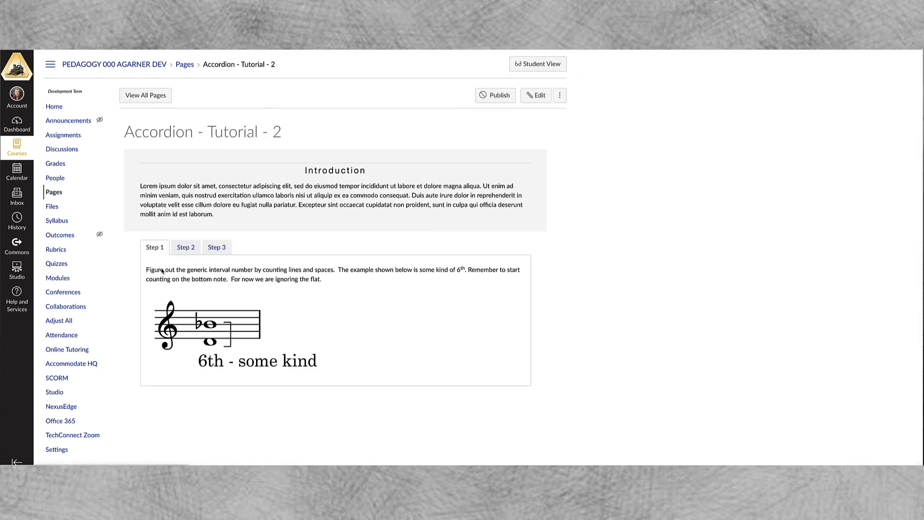
left_click(191, 246)
left_click(216, 247)
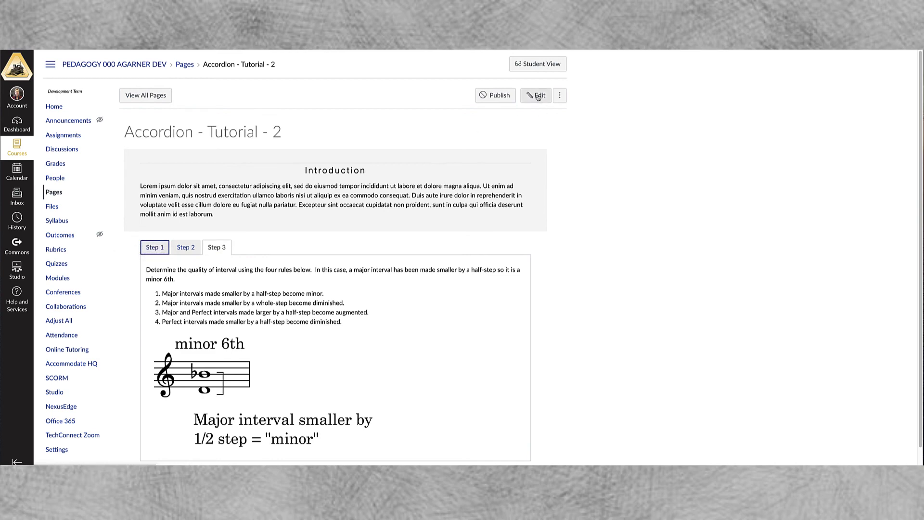
Reopen the tabbed page in the editor and select the tabs widget to show its Step 1–3 list.
left_click(538, 96)
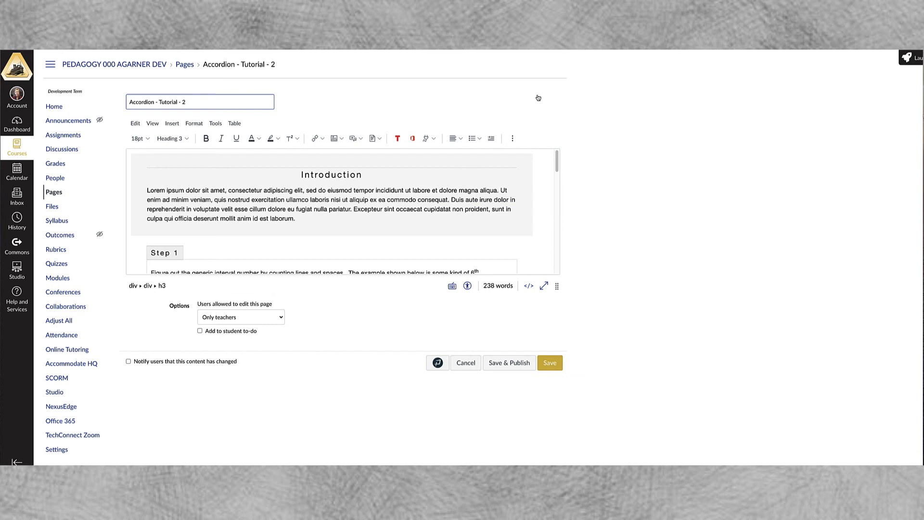
scroll(229, 205, "down", 2)
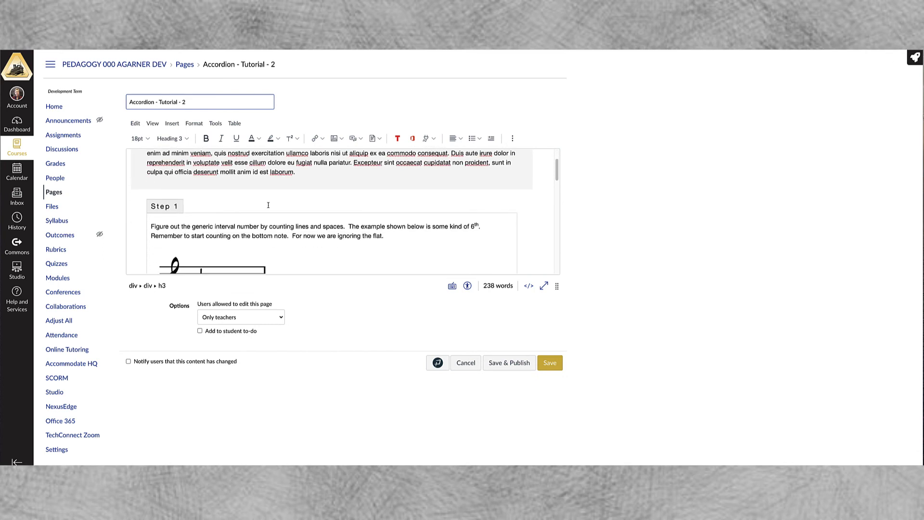
left_click(914, 57)
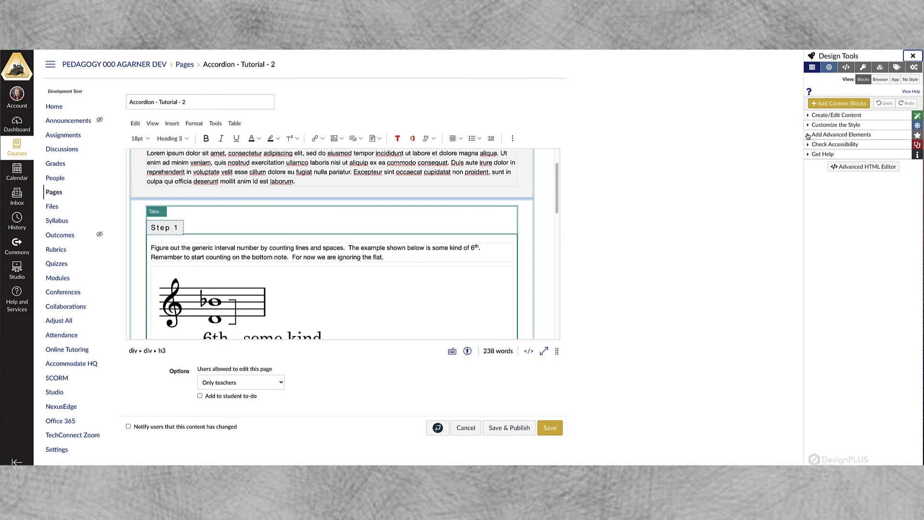
left_click(808, 136)
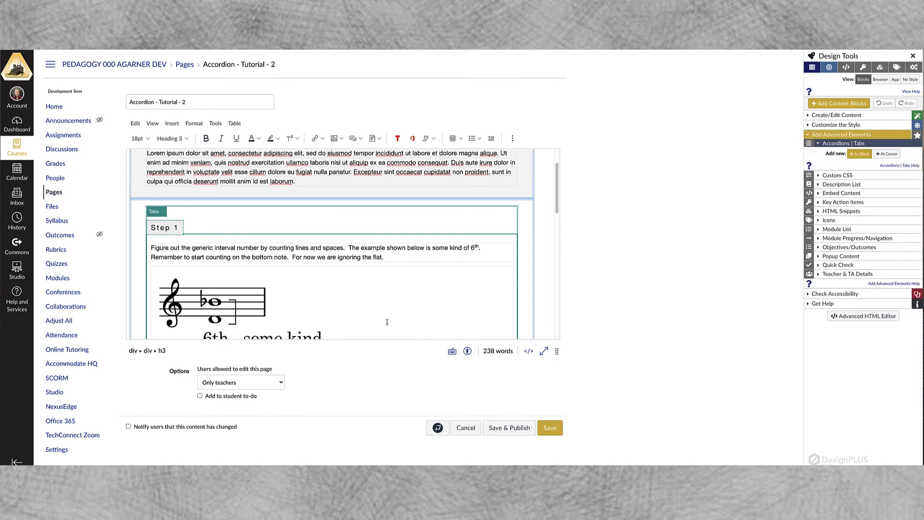
left_click(356, 274)
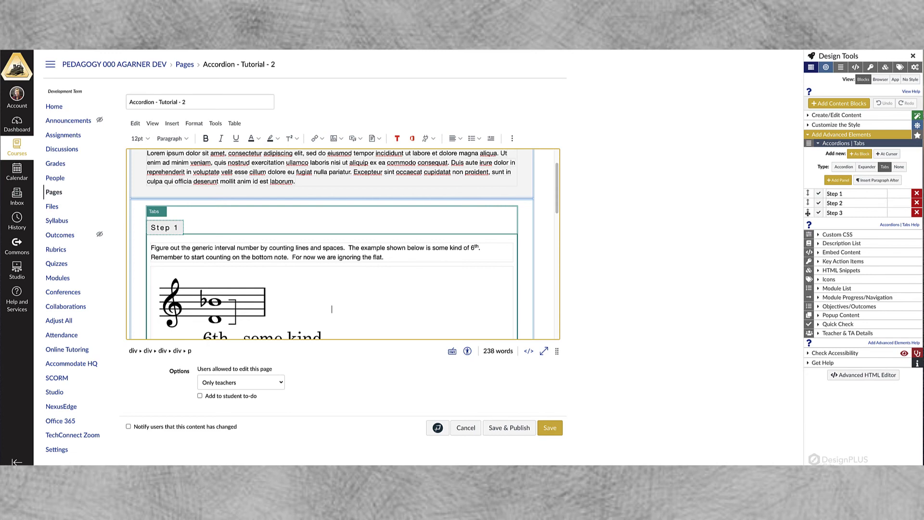
mouse_move(807, 213)
left_mouse_down()
mouse_move(808, 193)
mouse_move(808, 214)
left_mouse_up()
scroll(265, 269, "down", 12)
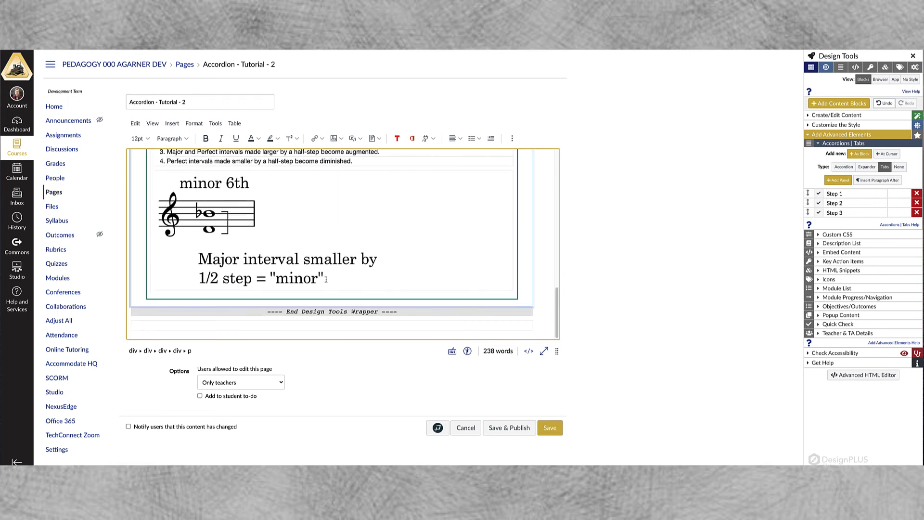
Insert an empty paragraph after the tabs, following the minor 6th image.
left_click(327, 280)
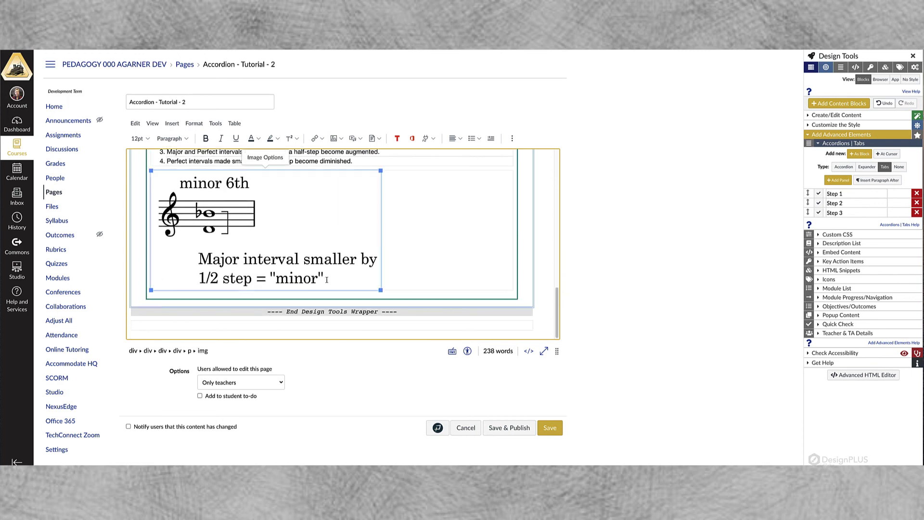
left_click(391, 285)
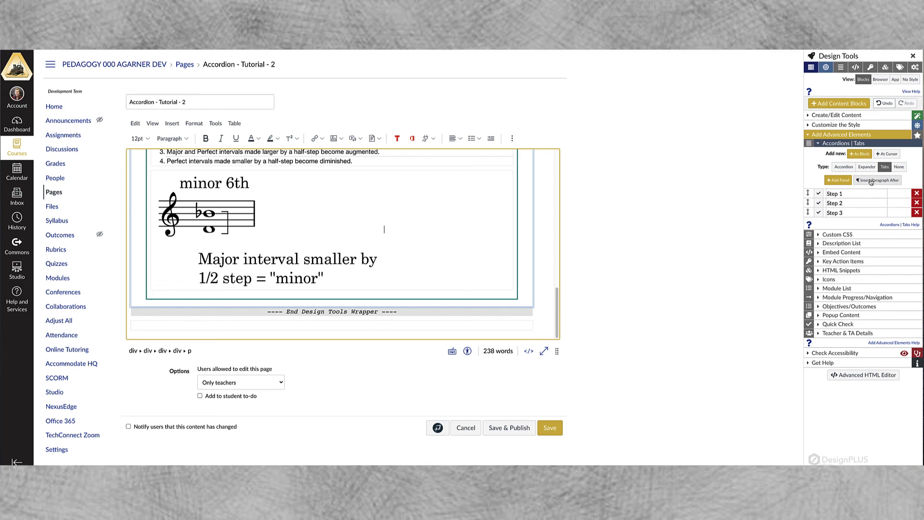
left_click(871, 181)
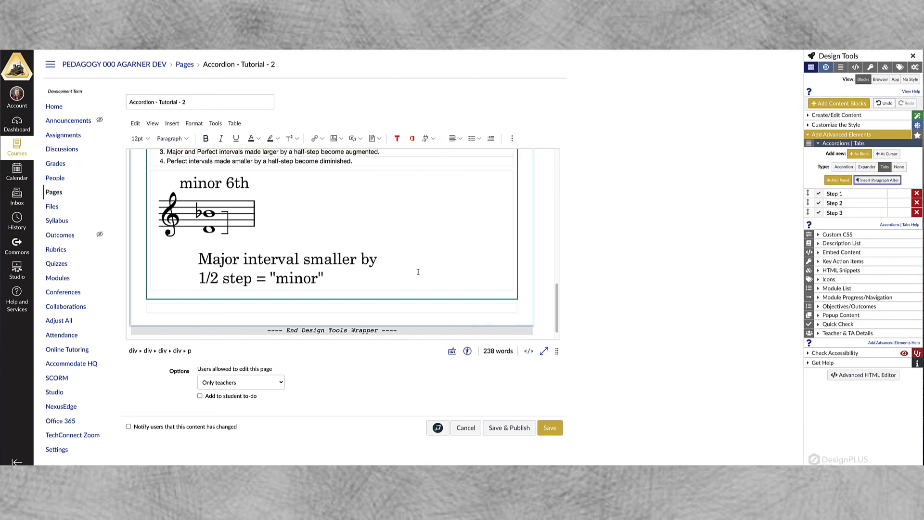
left_click(171, 311)
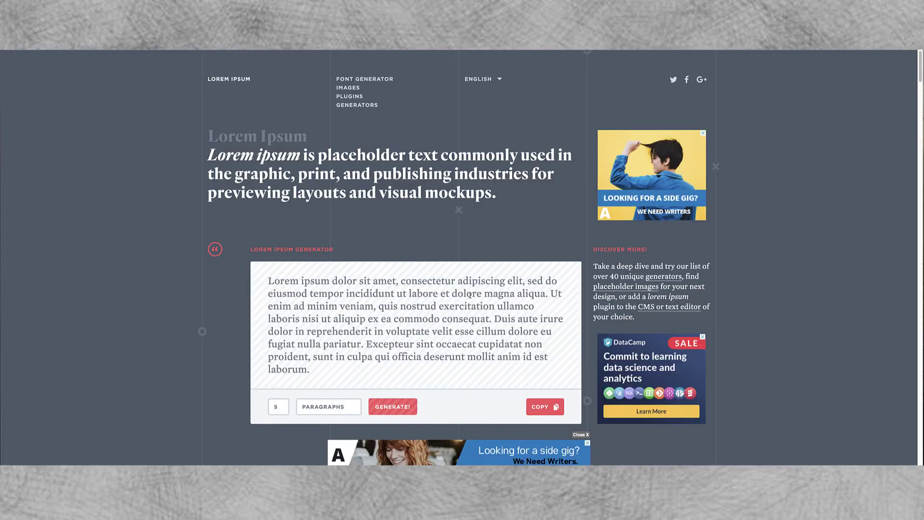
Paste the copied Lorem ipsum text into the new paragraph below the tabs.
left_click(541, 406)
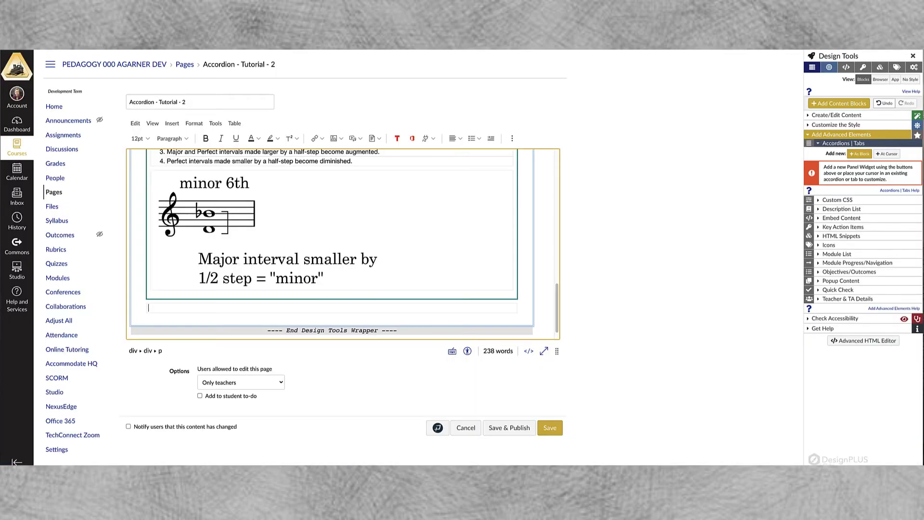
left_click(200, 311)
key("ctrl+v")
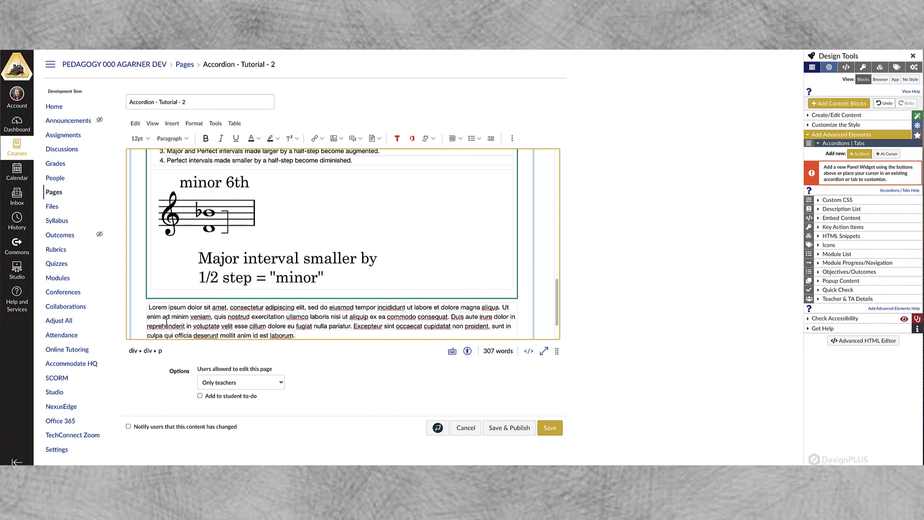
key("Return")
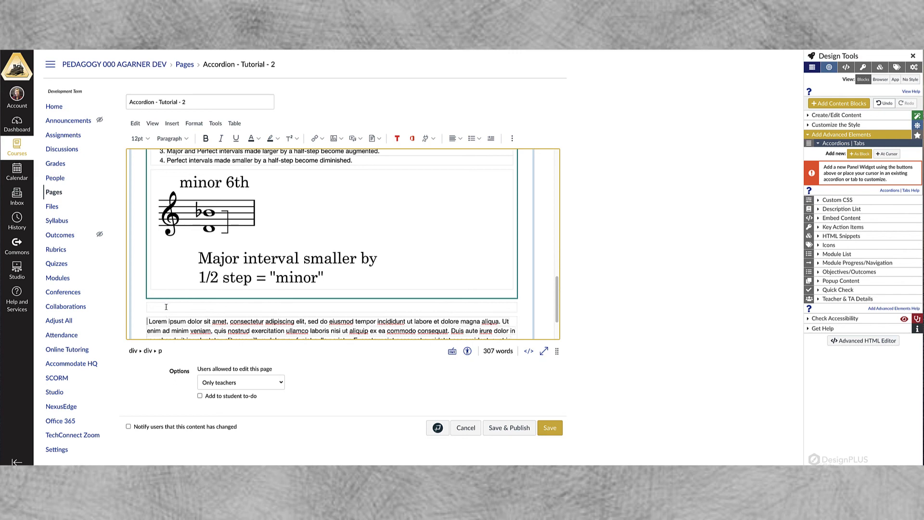
key("BackSpace")
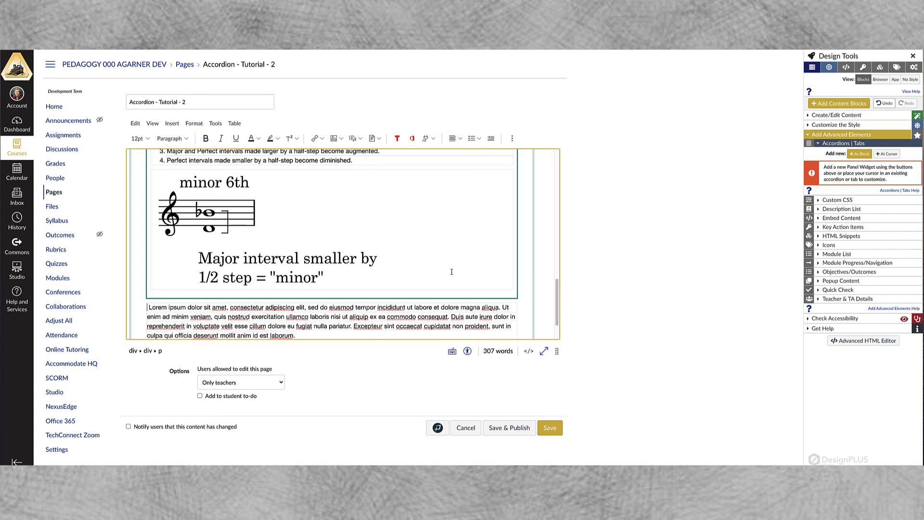
left_click(384, 229)
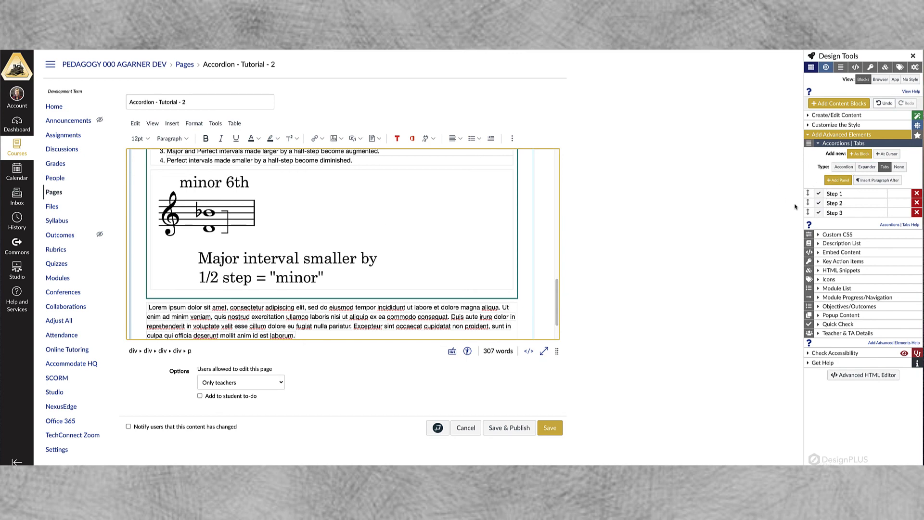
Add a new Panel Heading/Panel Content panel at the end of the Introduction text.
scroll(419, 198, "up", 8)
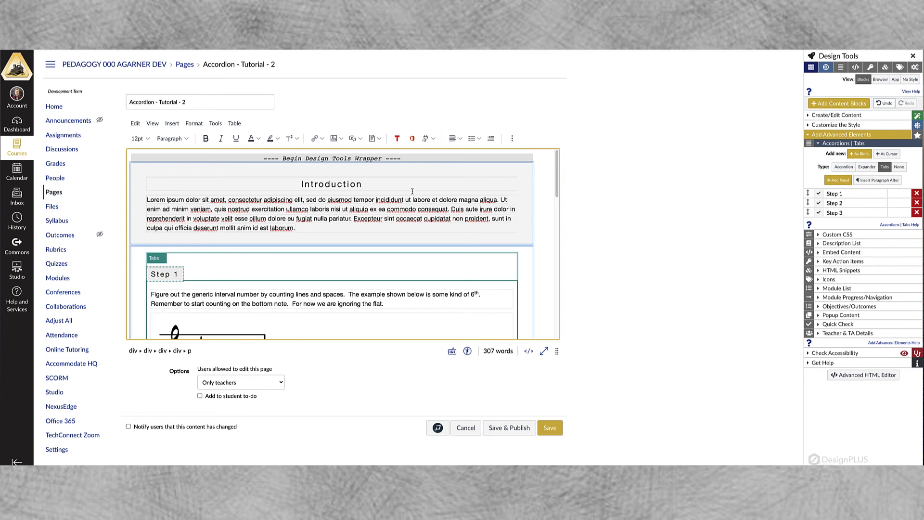
left_click(296, 229)
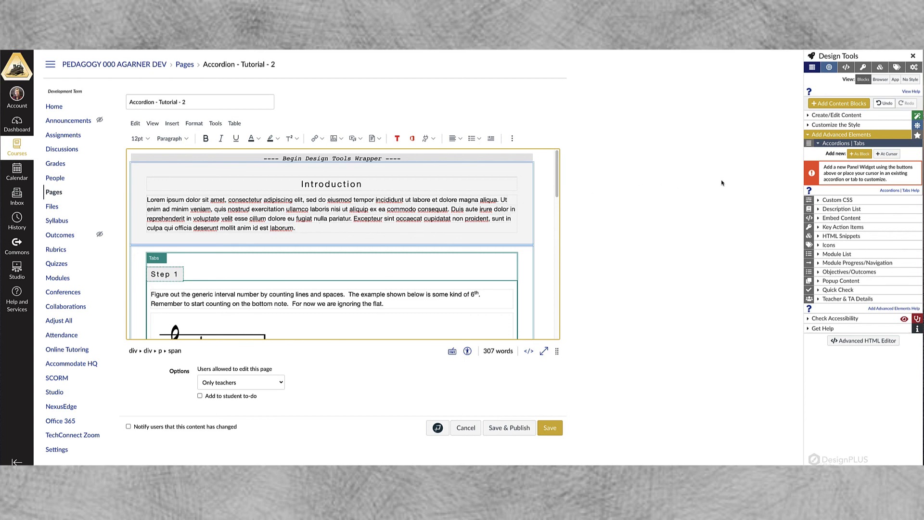
left_click(886, 154)
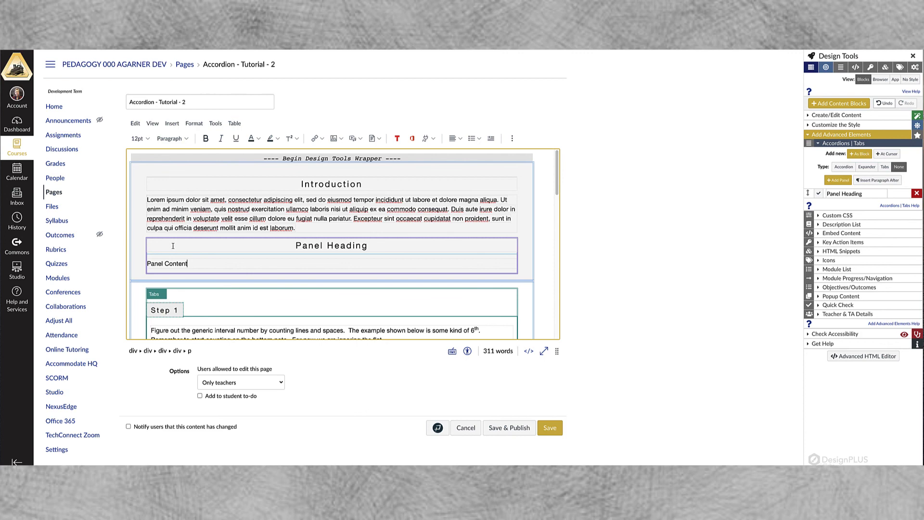